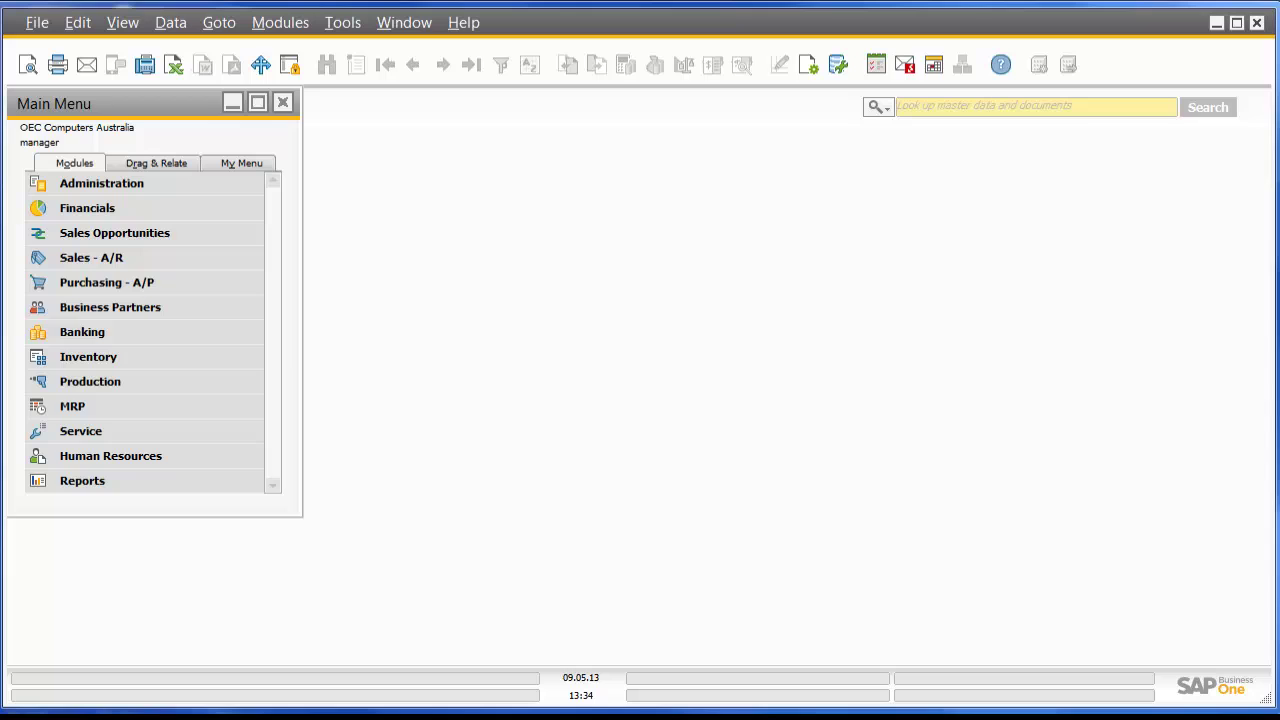
Open Cycle Count Determination under Administration > Setup > Inventory.
{"action": "left_click", "coordinate": [143, 182]}
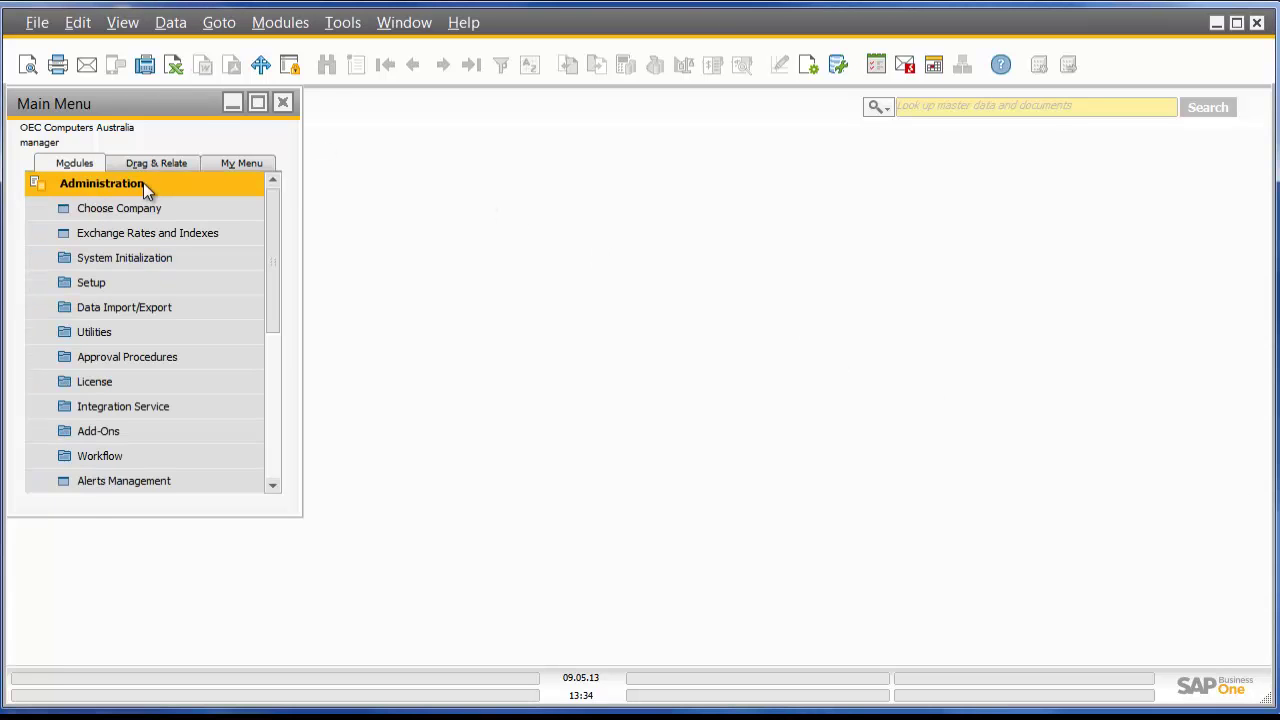
{"action": "left_click", "coordinate": [131, 282]}
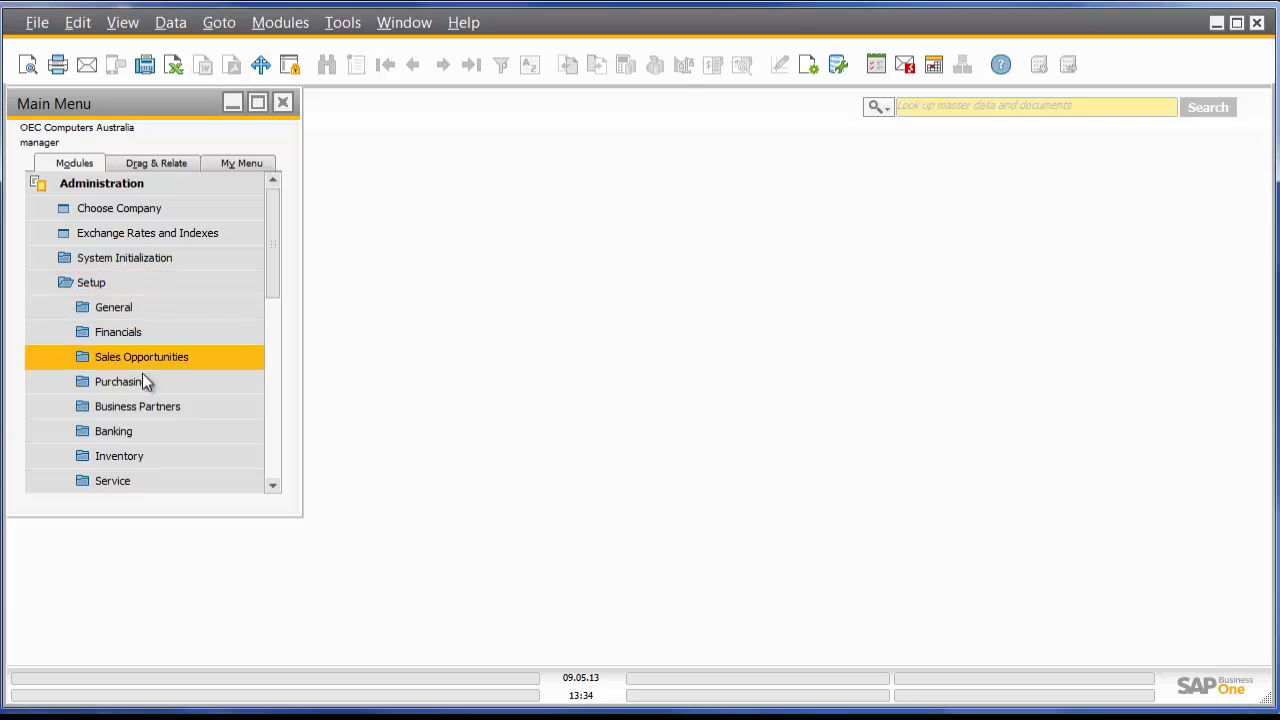
{"action": "left_click", "coordinate": [147, 456]}
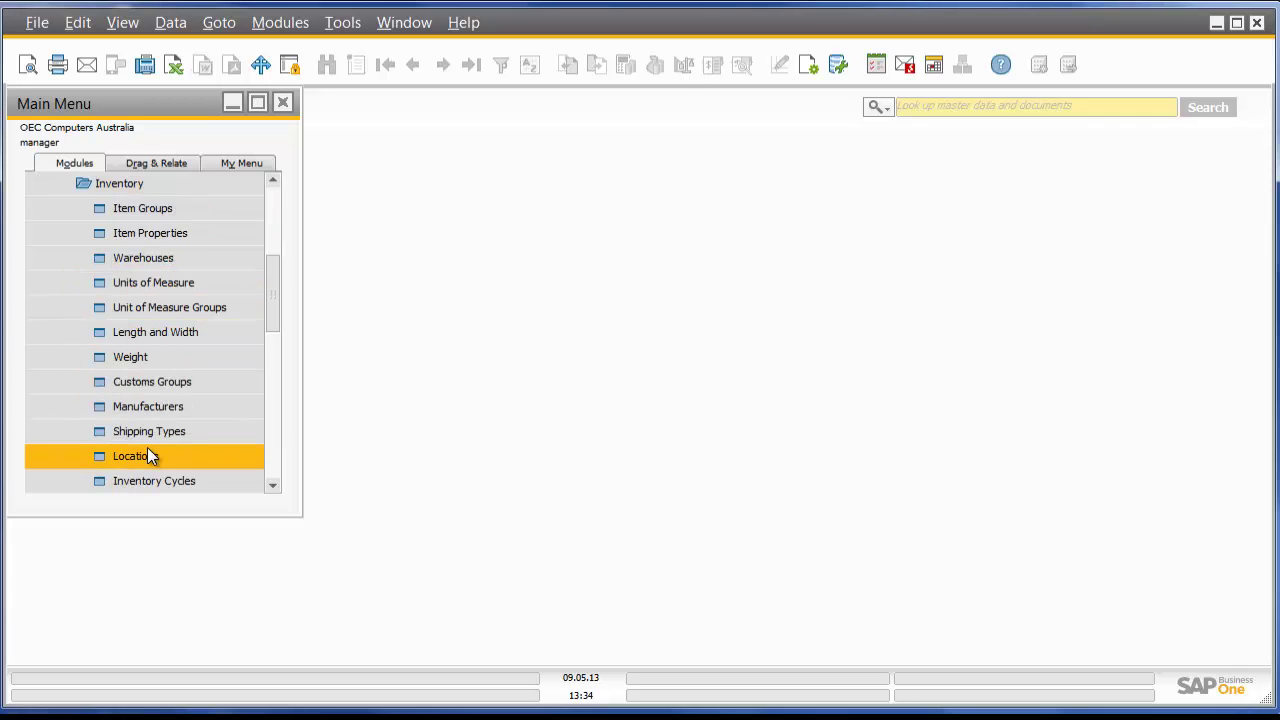
{"action": "left_click", "coordinate": [273, 484]}
{"action": "left_click", "coordinate": [273, 484]}
{"action": "left_click", "coordinate": [273, 484]}
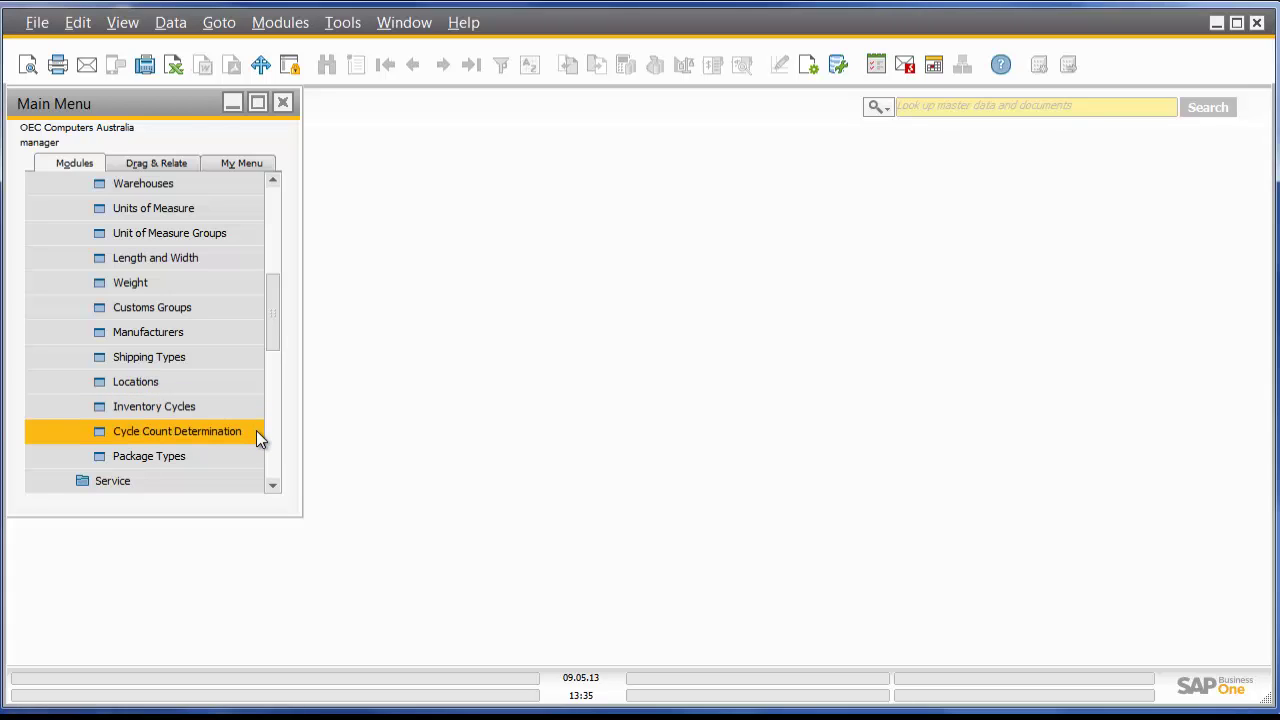
{"action": "left_click", "coordinate": [256, 431]}
Open Inventory Cycles - Setup at the last record, Weekly Leverage, and move it aside.
{"action": "left_click", "coordinate": [234, 410]}
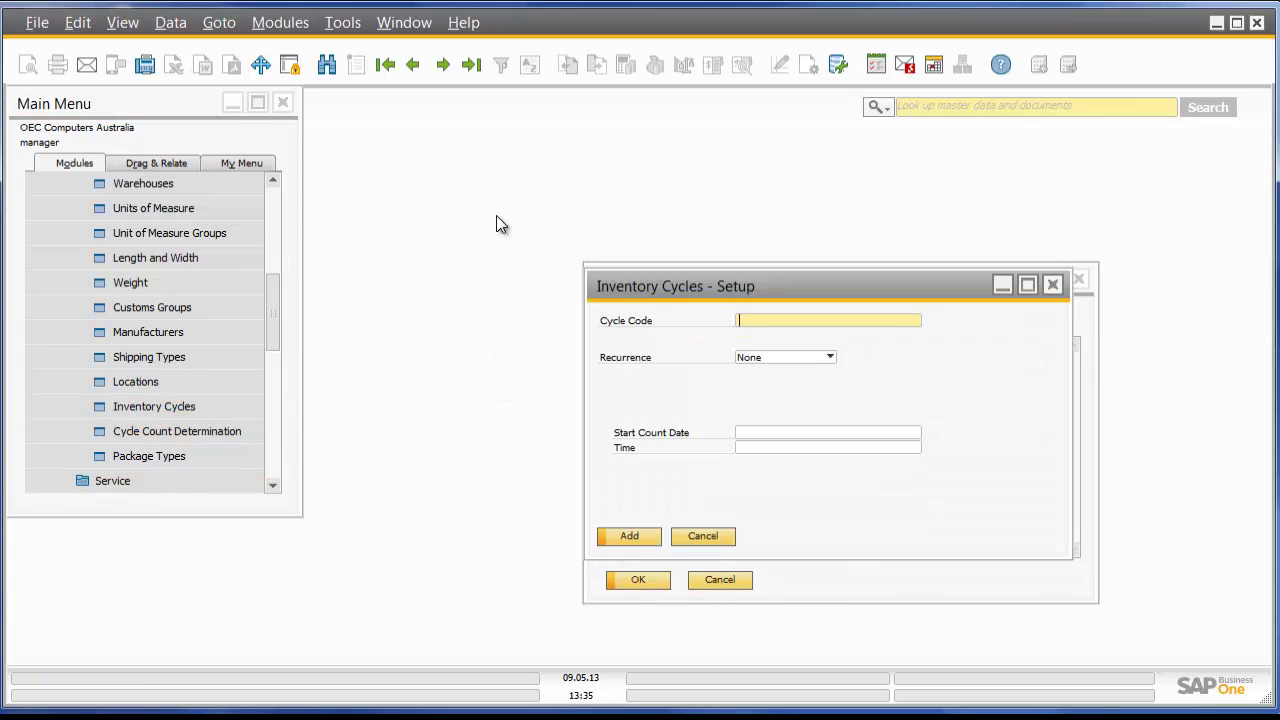
{"action": "left_click", "coordinate": [413, 64]}
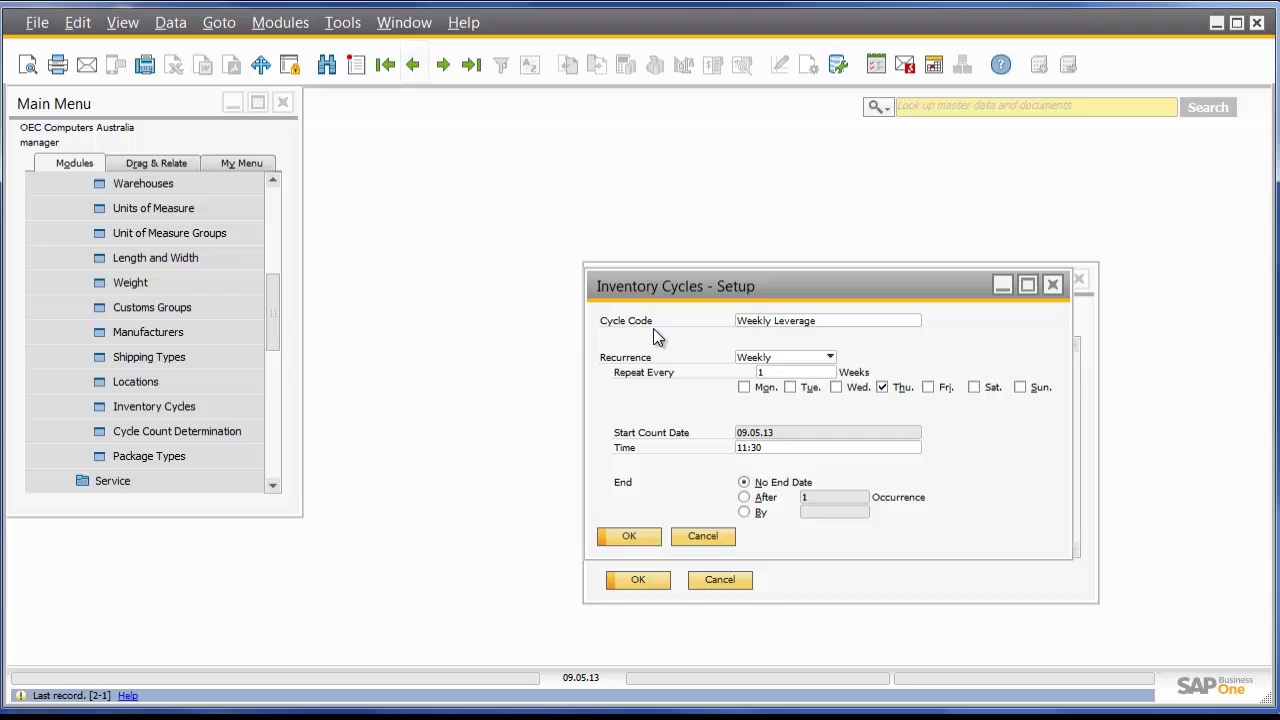
{"action": "left_click_drag", "start_coordinate": [765, 287], "coordinate": [805, 307]}
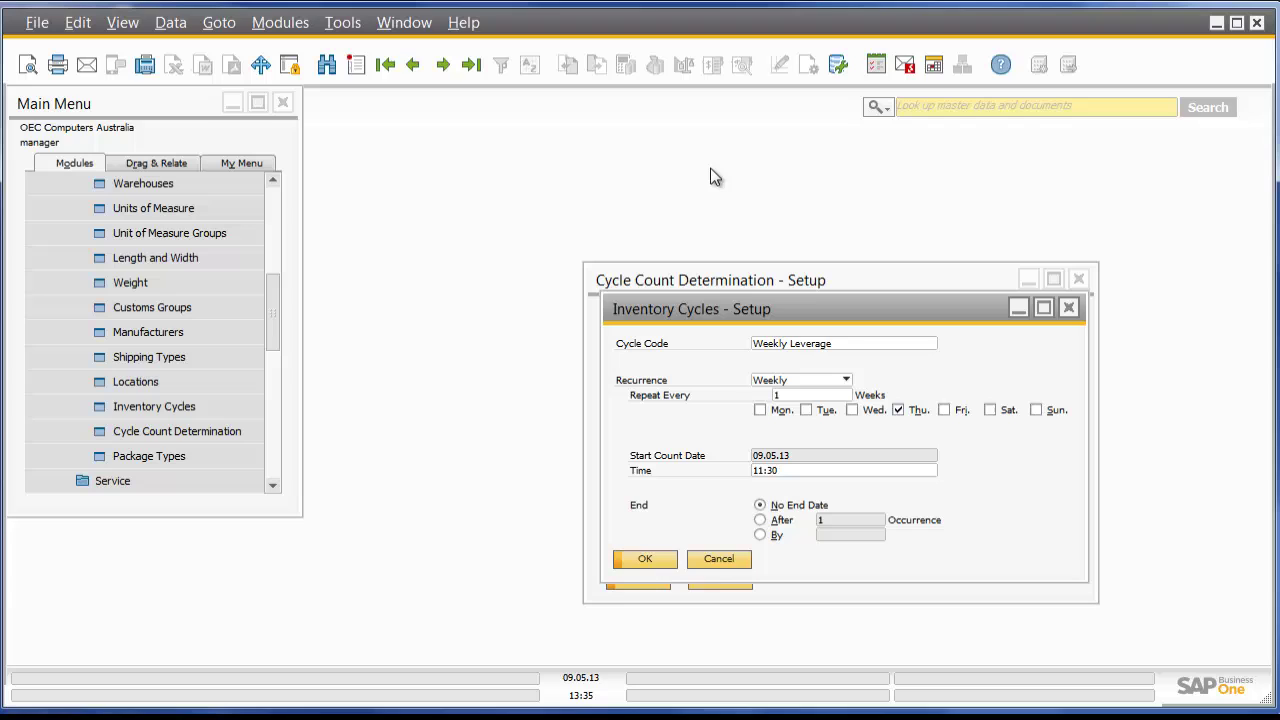
Step back through the Quarterly and Annually cycles, then close the cycles setup.
{"action": "left_click", "coordinate": [413, 66]}
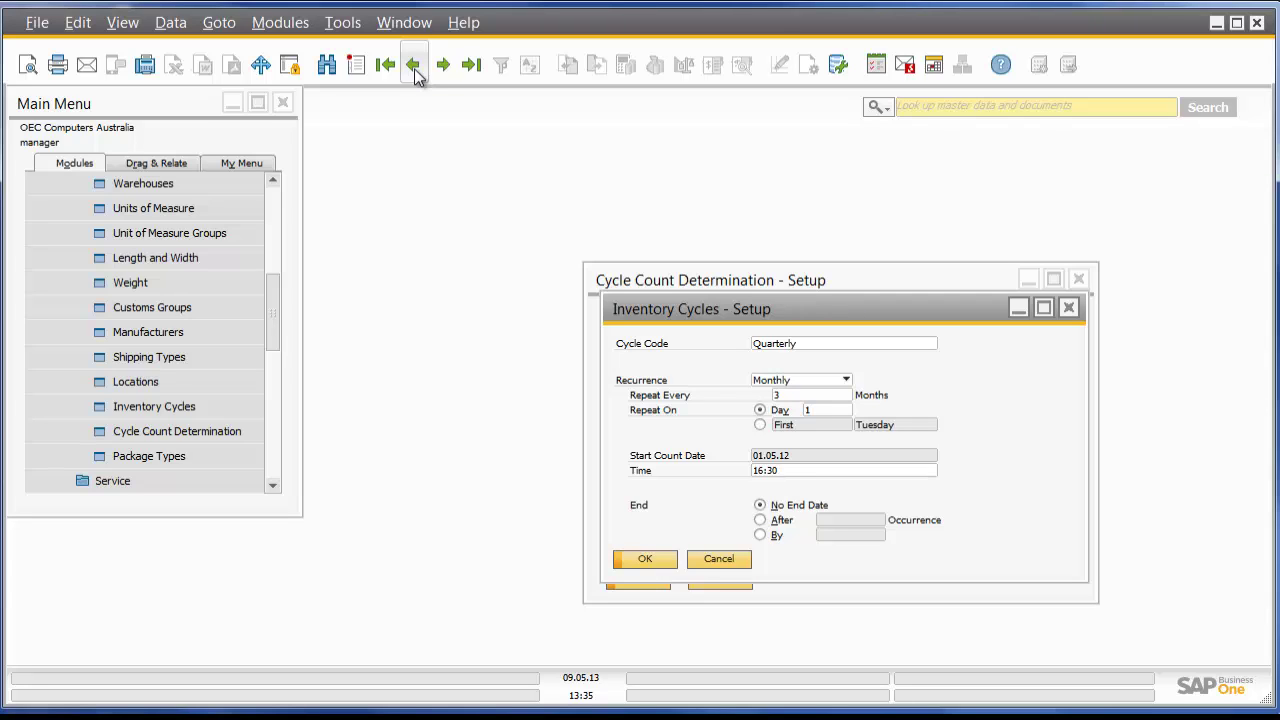
{"action": "left_click", "coordinate": [413, 66]}
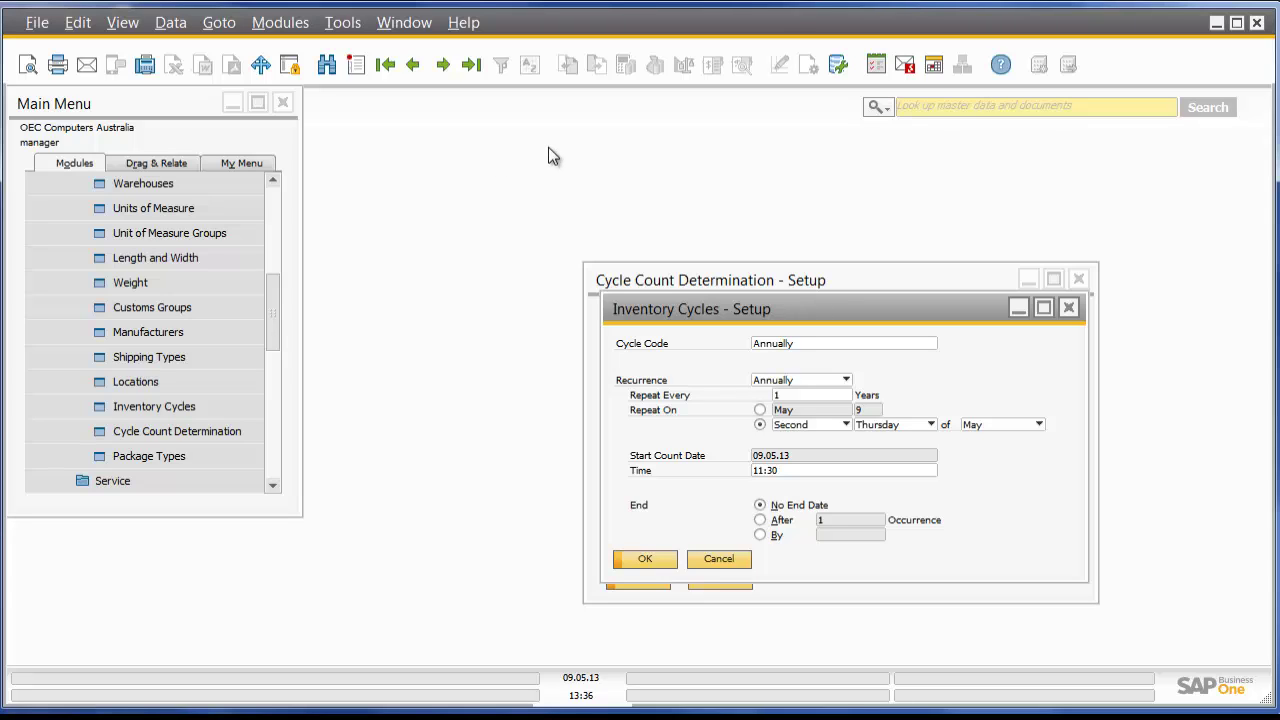
{"action": "left_click", "coordinate": [1068, 307]}
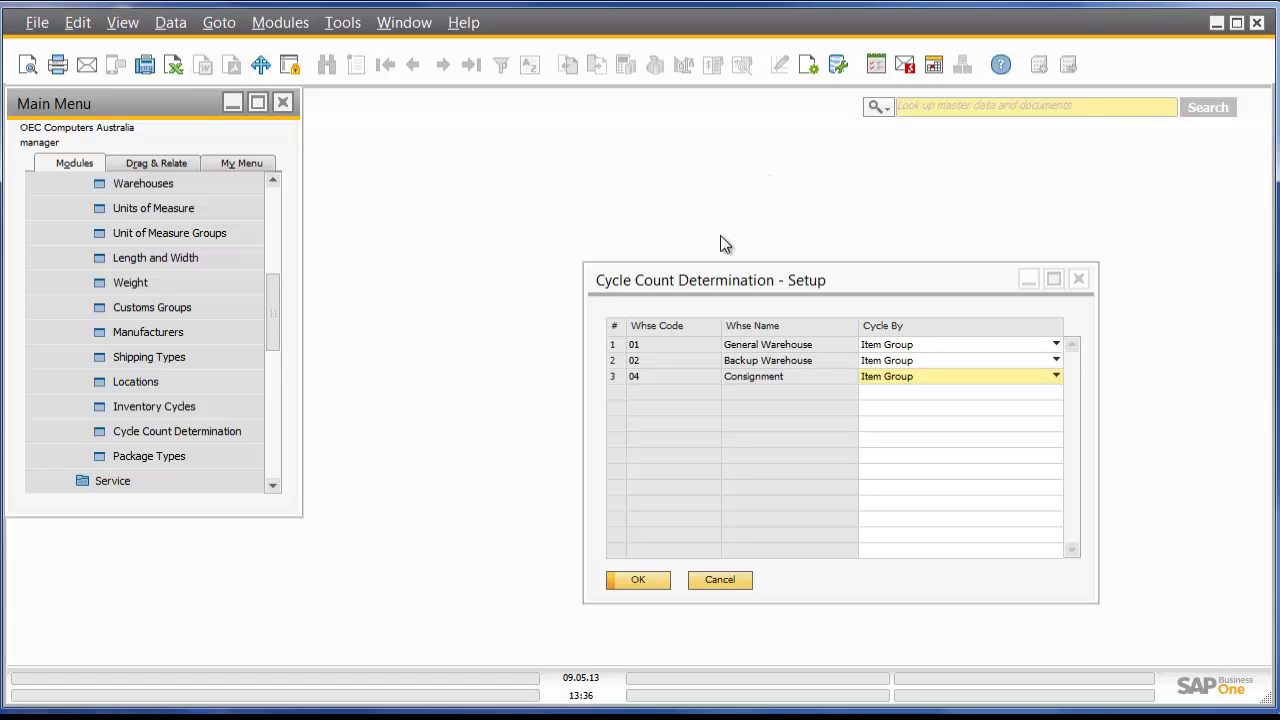
{"action": "double_click", "coordinate": [613, 347]}
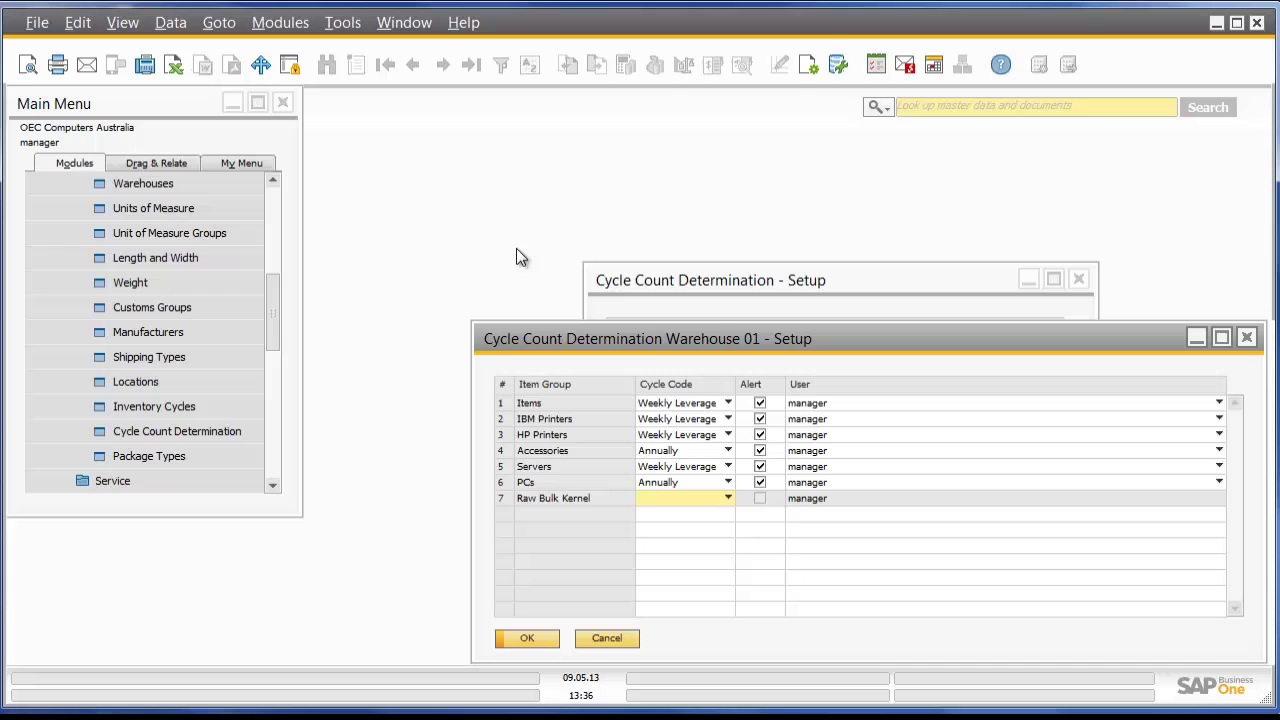
{"action": "left_click", "coordinate": [606, 637]}
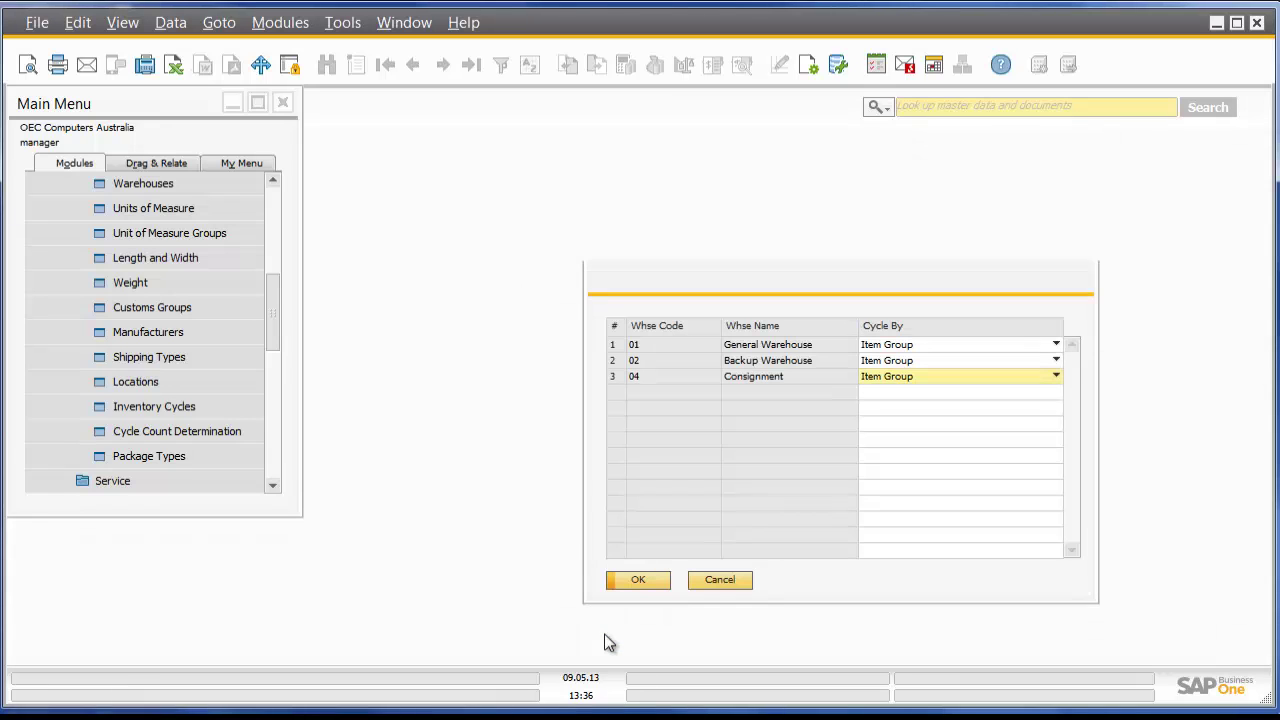
Open the Stocktaking Required alert and tick item C00003, Intel P4 2.4 GHz.
{"action": "left_click", "coordinate": [719, 582]}
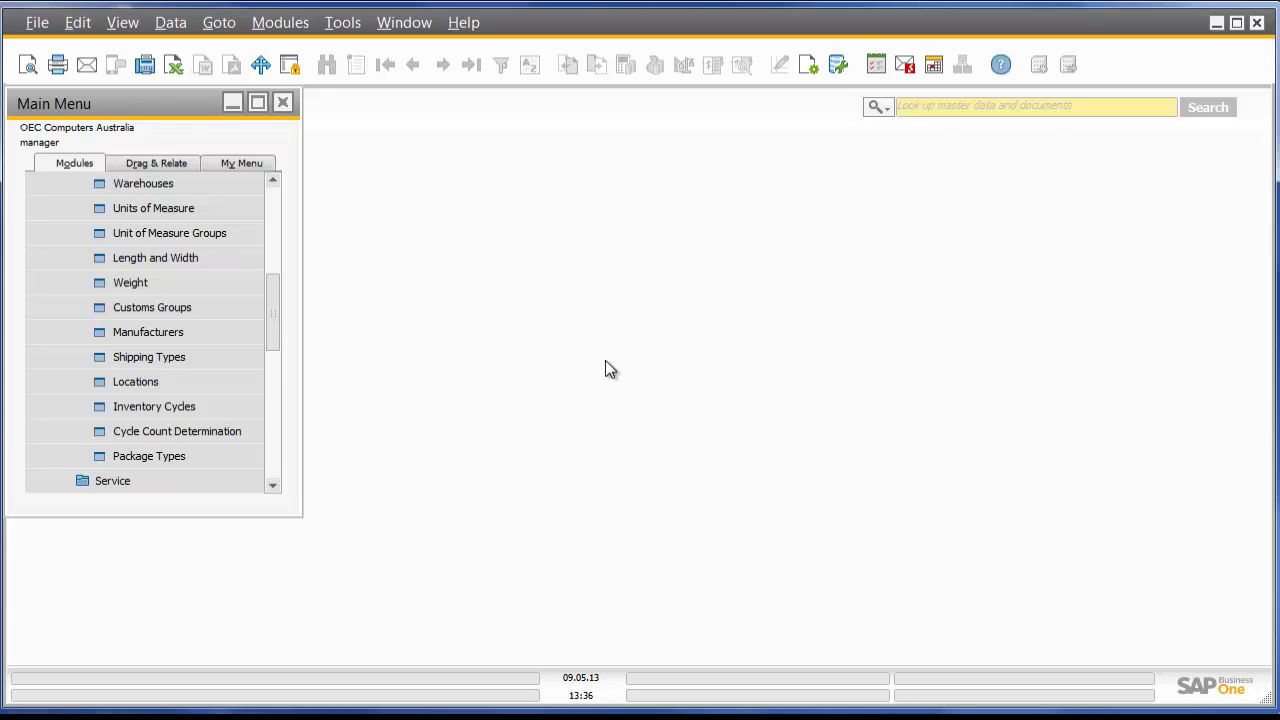
{"action": "left_click", "coordinate": [906, 65]}
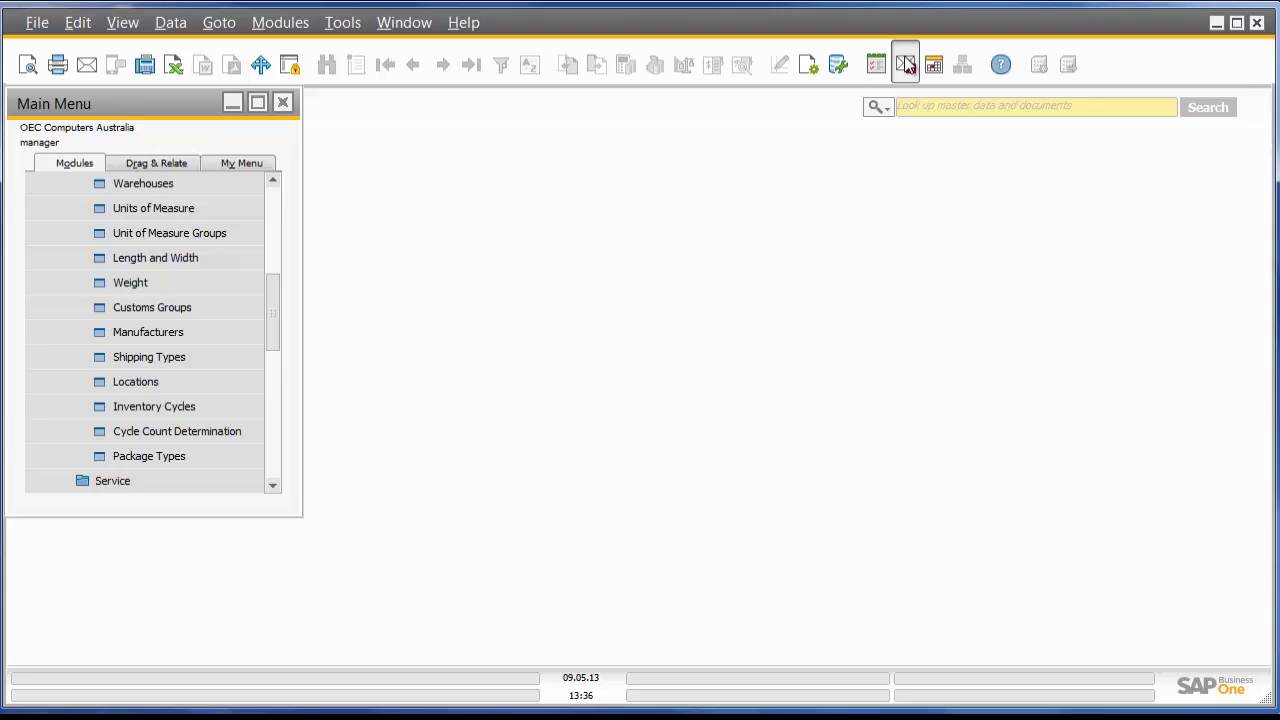
{"action": "left_click", "coordinate": [230, 192]}
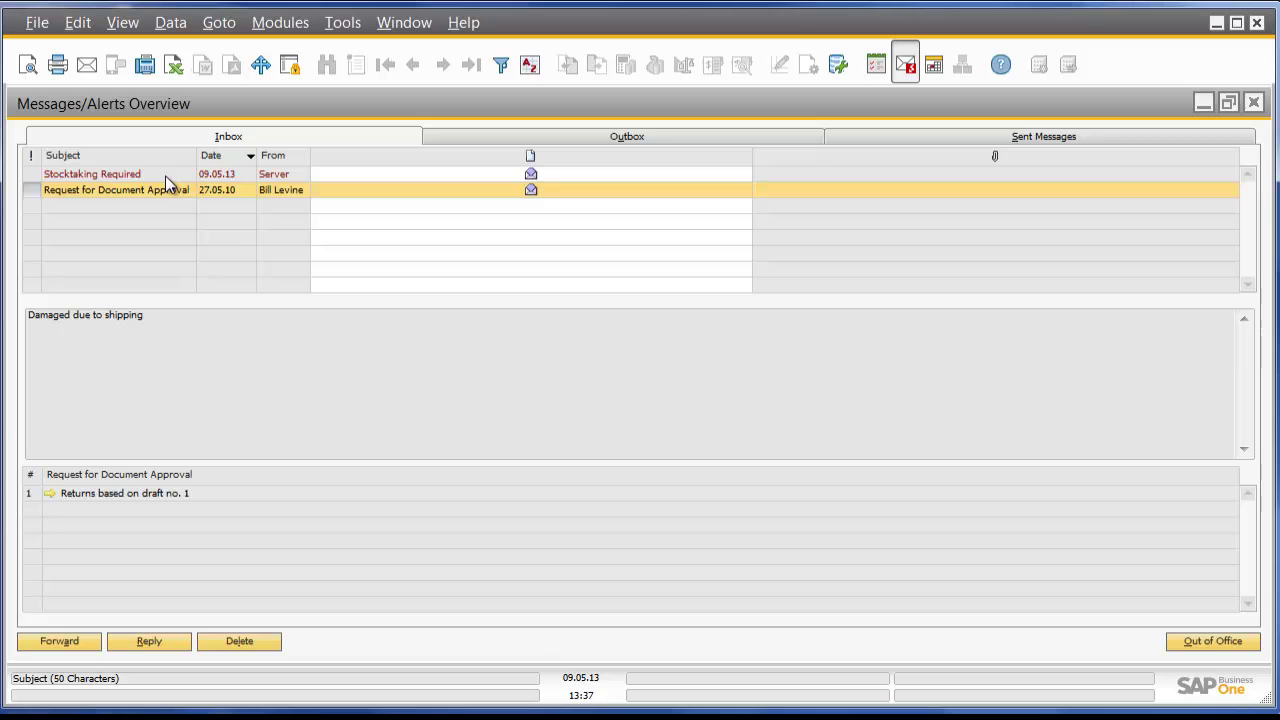
{"action": "left_click", "coordinate": [165, 175]}
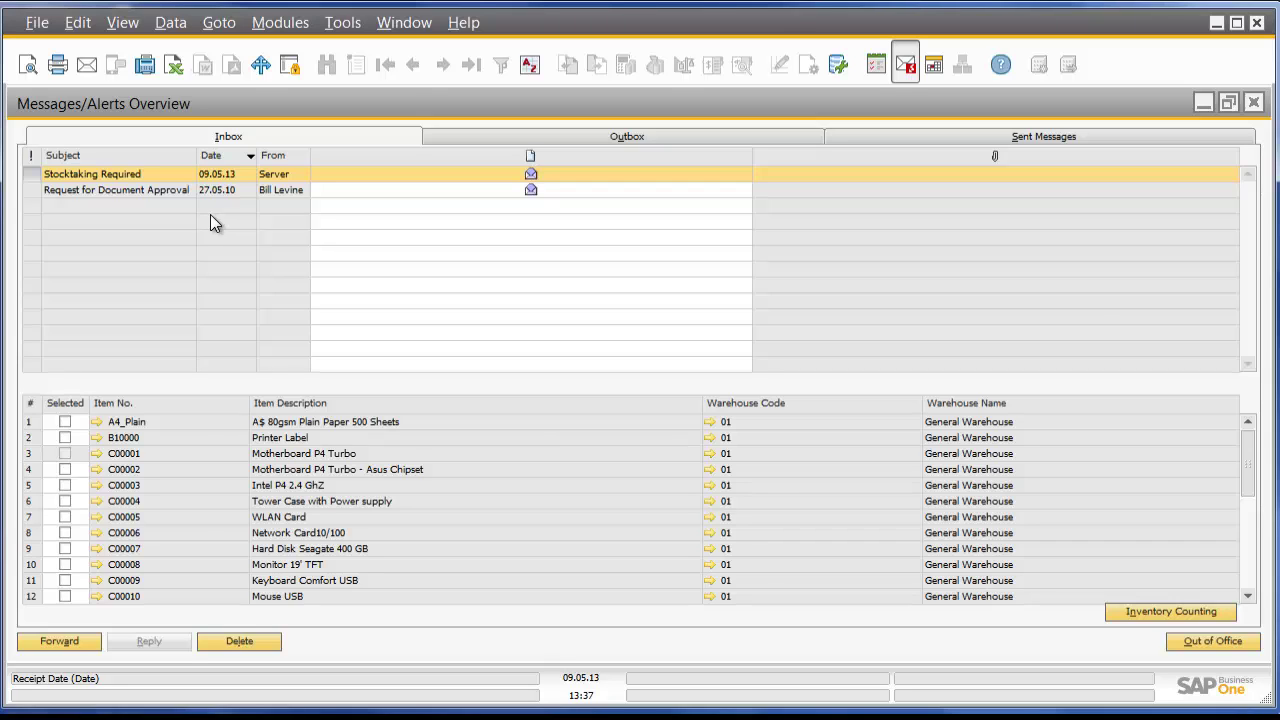
{"action": "left_click", "coordinate": [65, 485]}
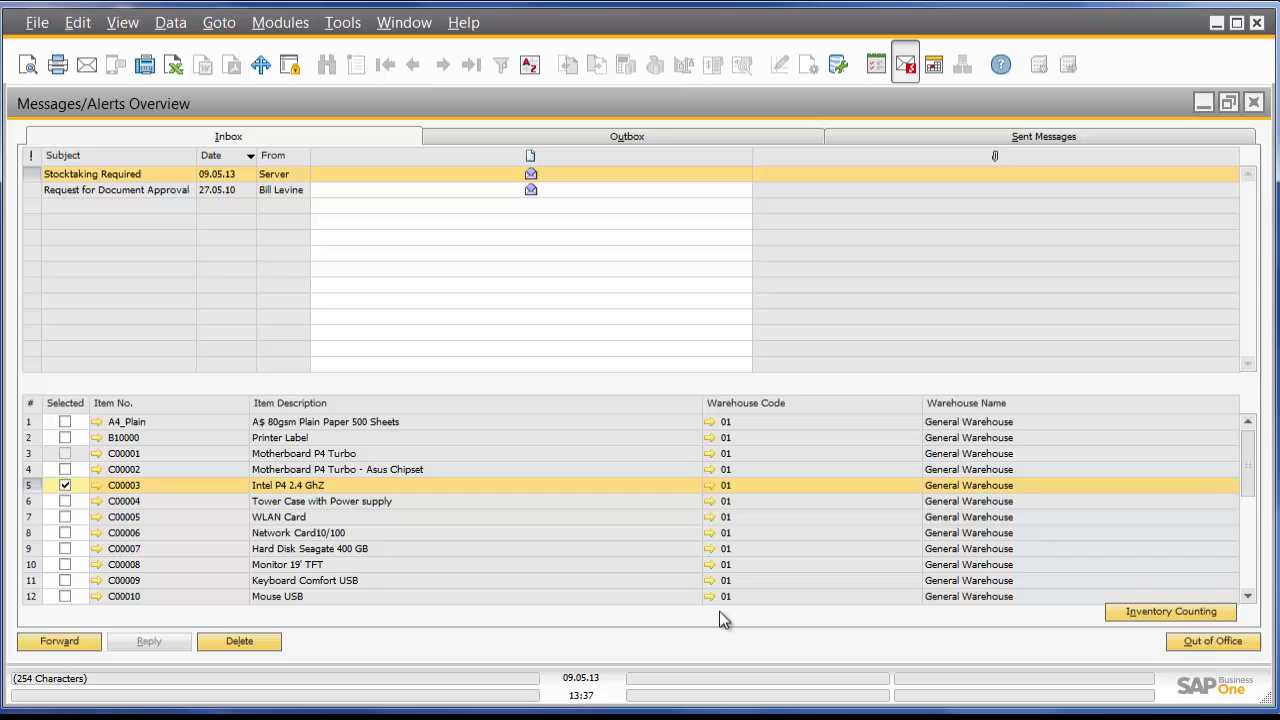
Create an inventory count for C00003 with counting type Validation.
{"action": "left_click", "coordinate": [1165, 611]}
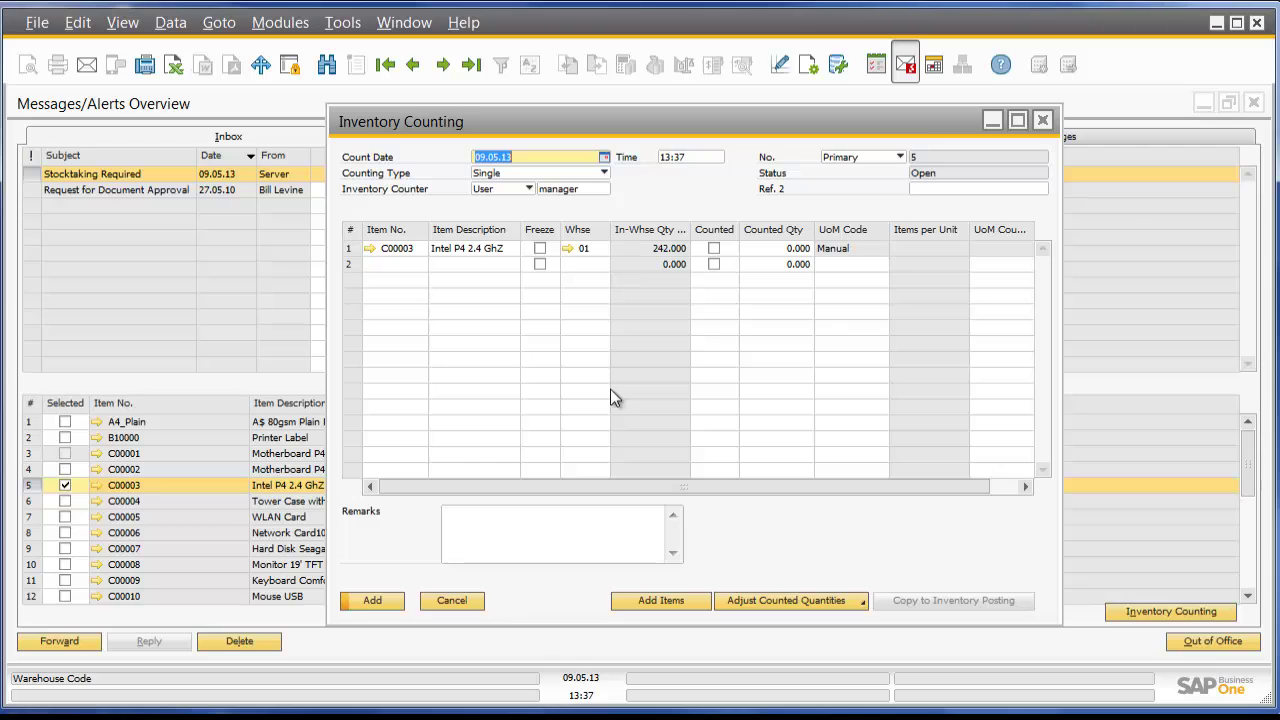
{"action": "left_click", "coordinate": [520, 174]}
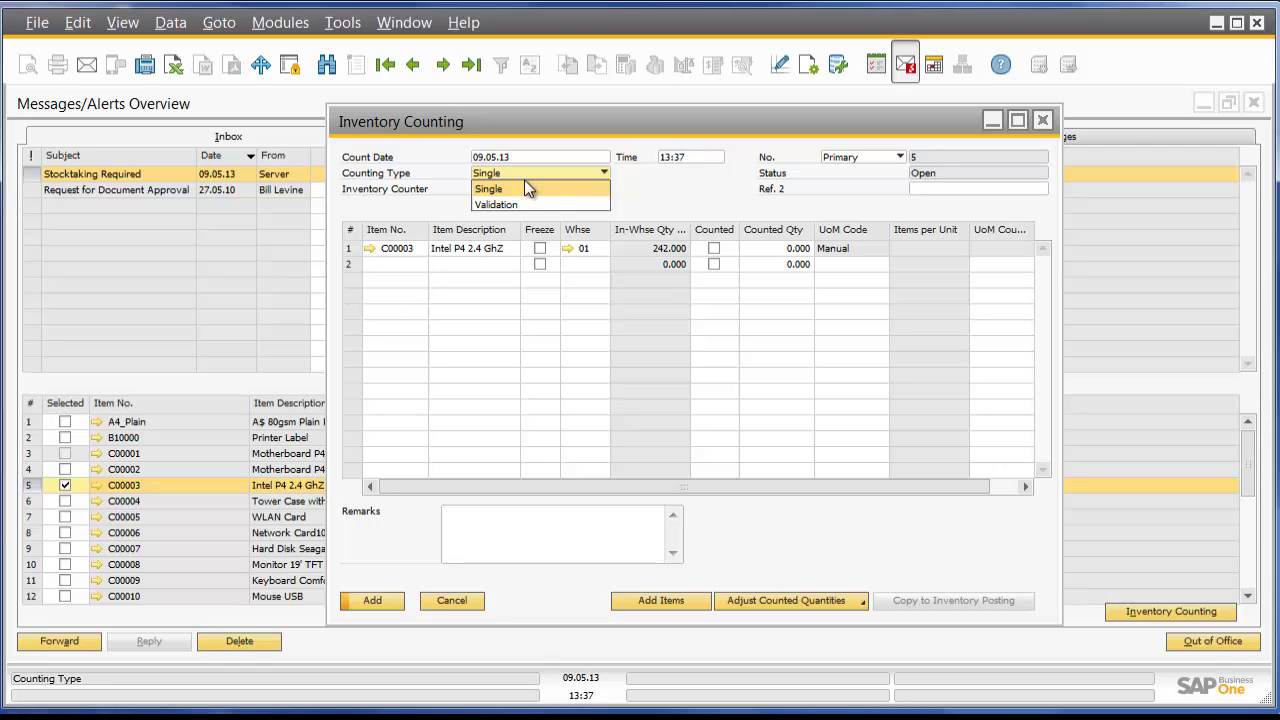
{"action": "left_click", "coordinate": [556, 203]}
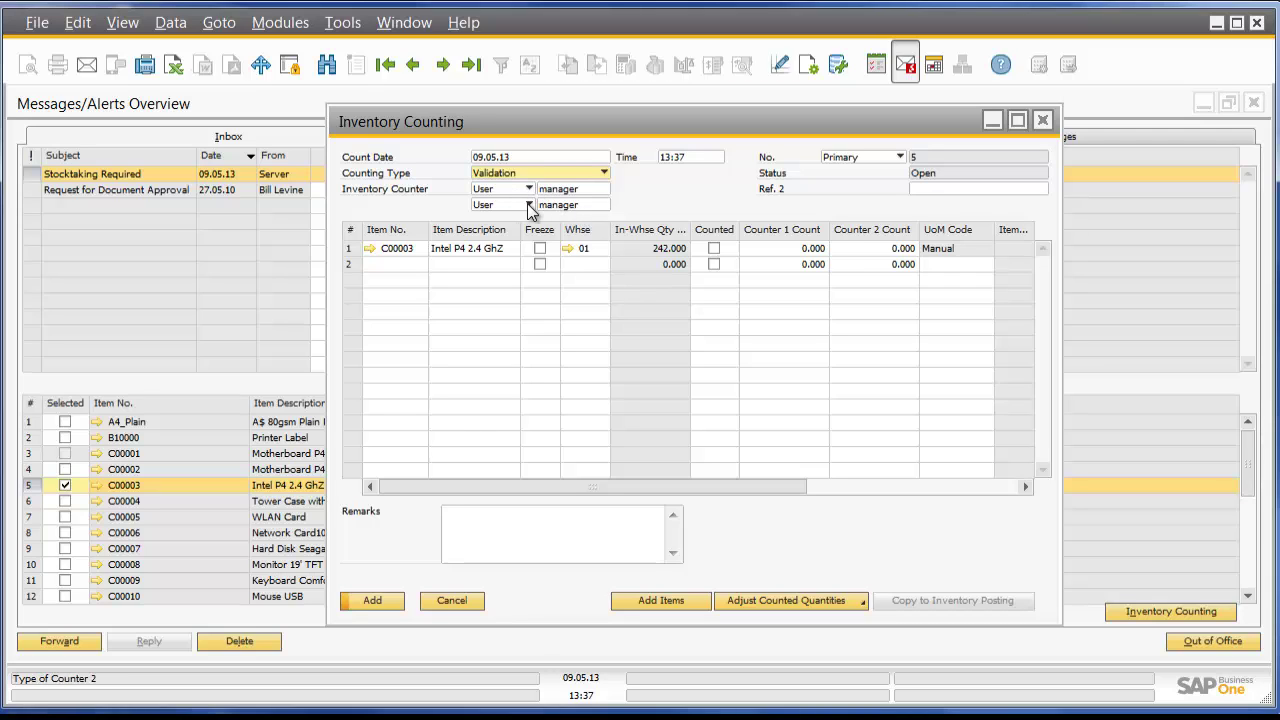
Make counter 2 an employee from the list and freeze C00003 during the count.
{"action": "left_click", "coordinate": [530, 207]}
{"action": "left_click", "coordinate": [495, 218]}
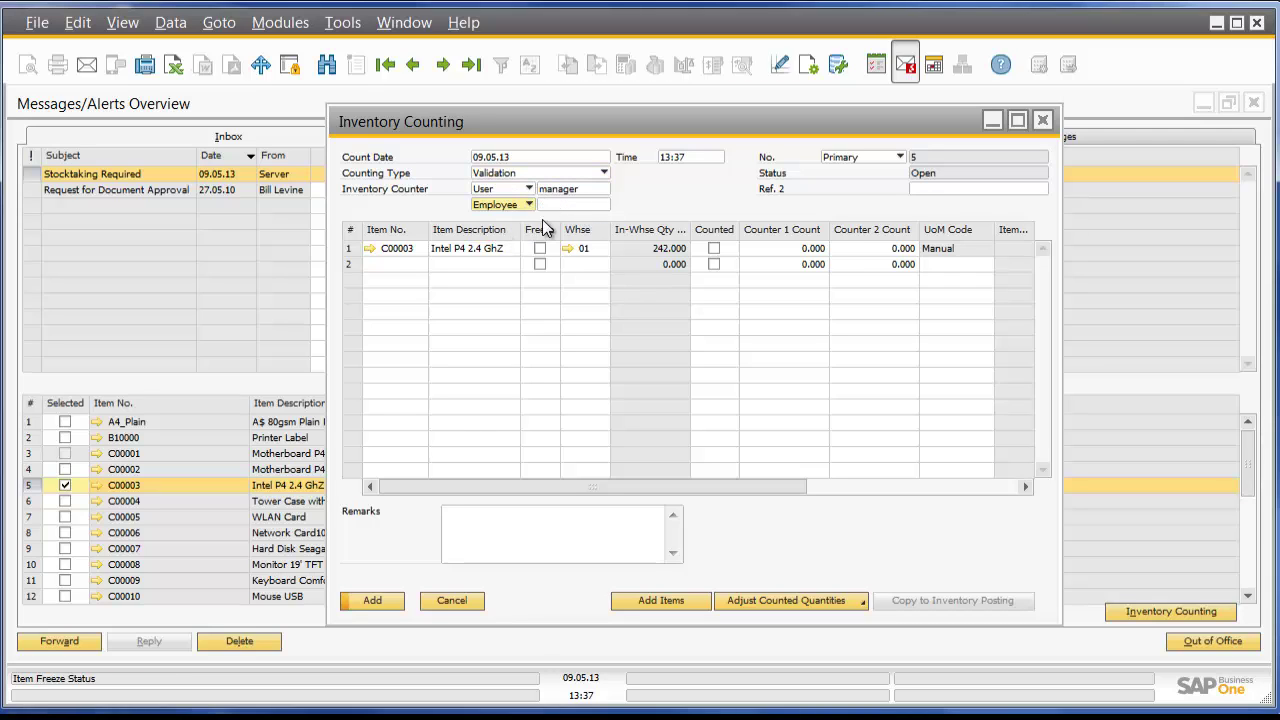
{"action": "left_click", "coordinate": [603, 205]}
{"action": "double_click", "coordinate": [792, 453]}
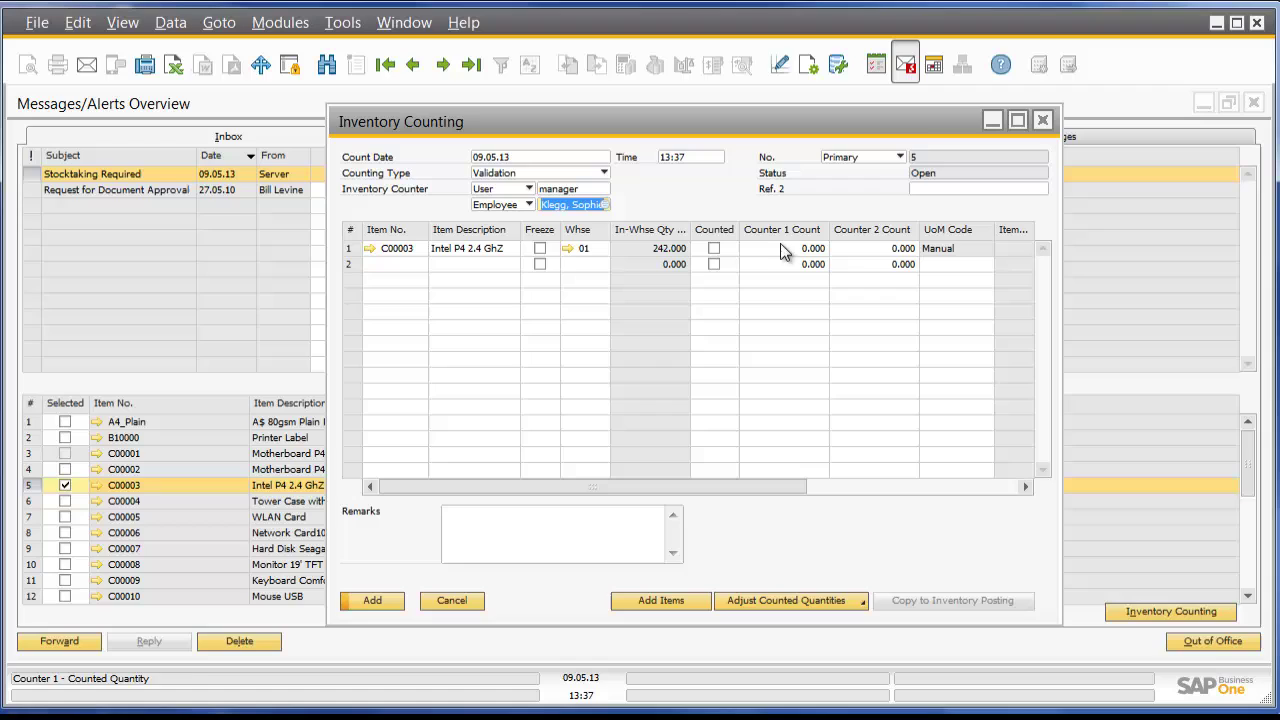
{"action": "left_click", "coordinate": [540, 248]}
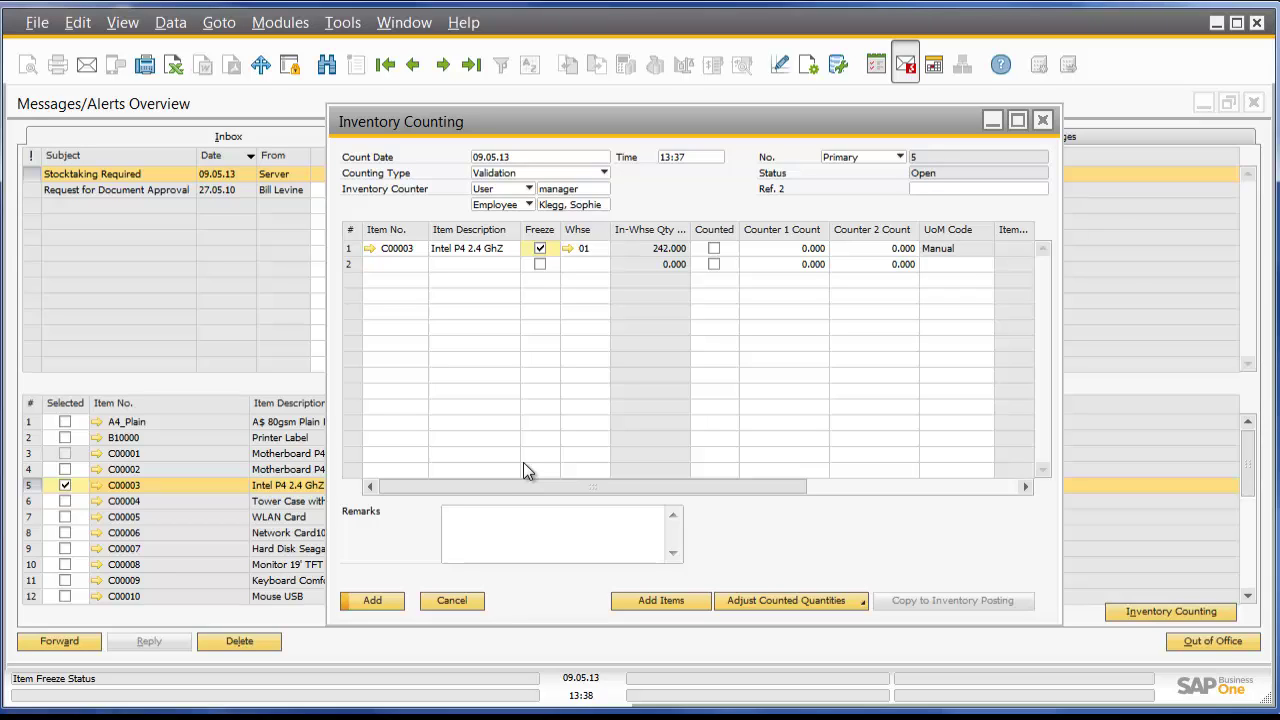
Add count No. 5 and print its counting sheet with in-warehouse quantities.
{"action": "left_click", "coordinate": [389, 606]}
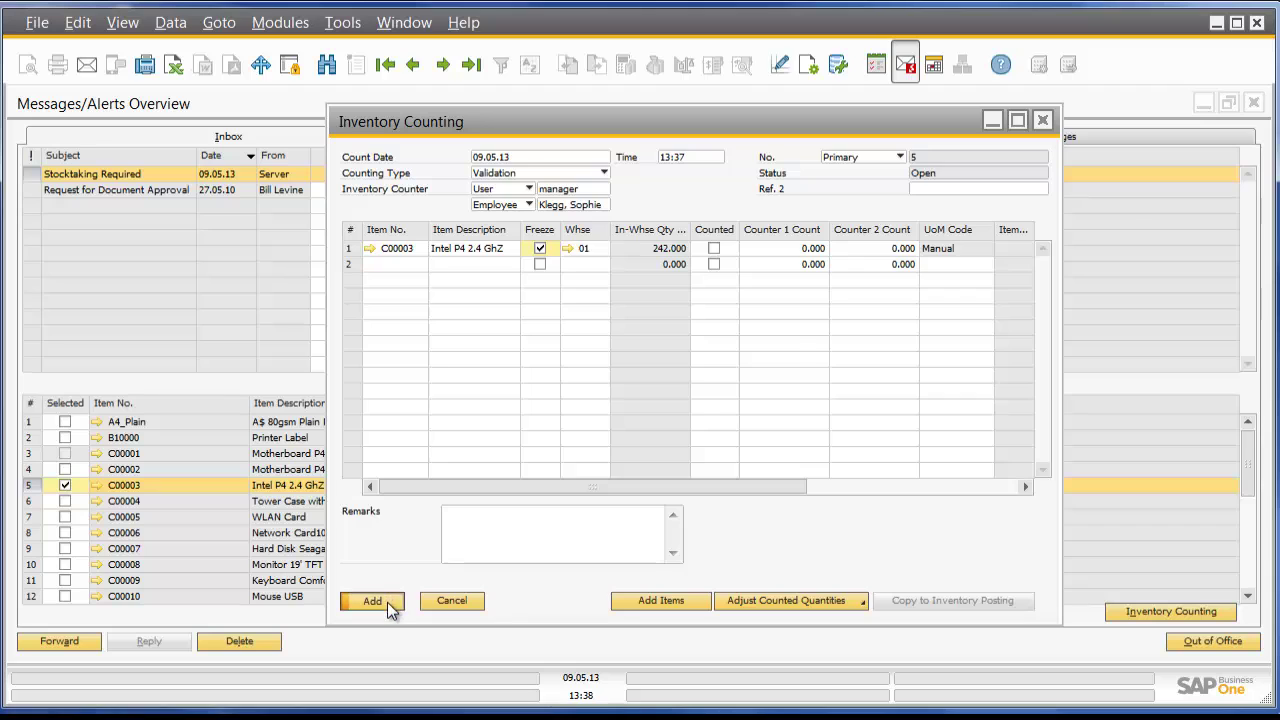
{"action": "left_click", "coordinate": [412, 66]}
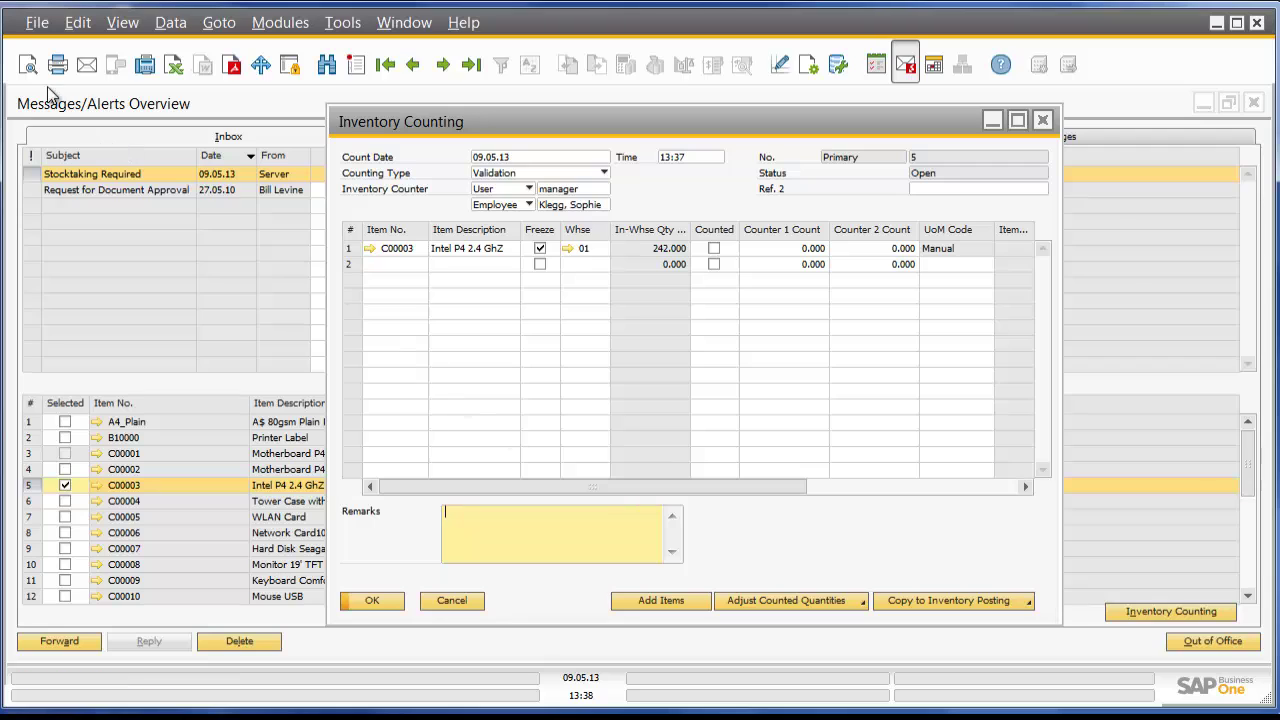
{"action": "left_click", "coordinate": [28, 64]}
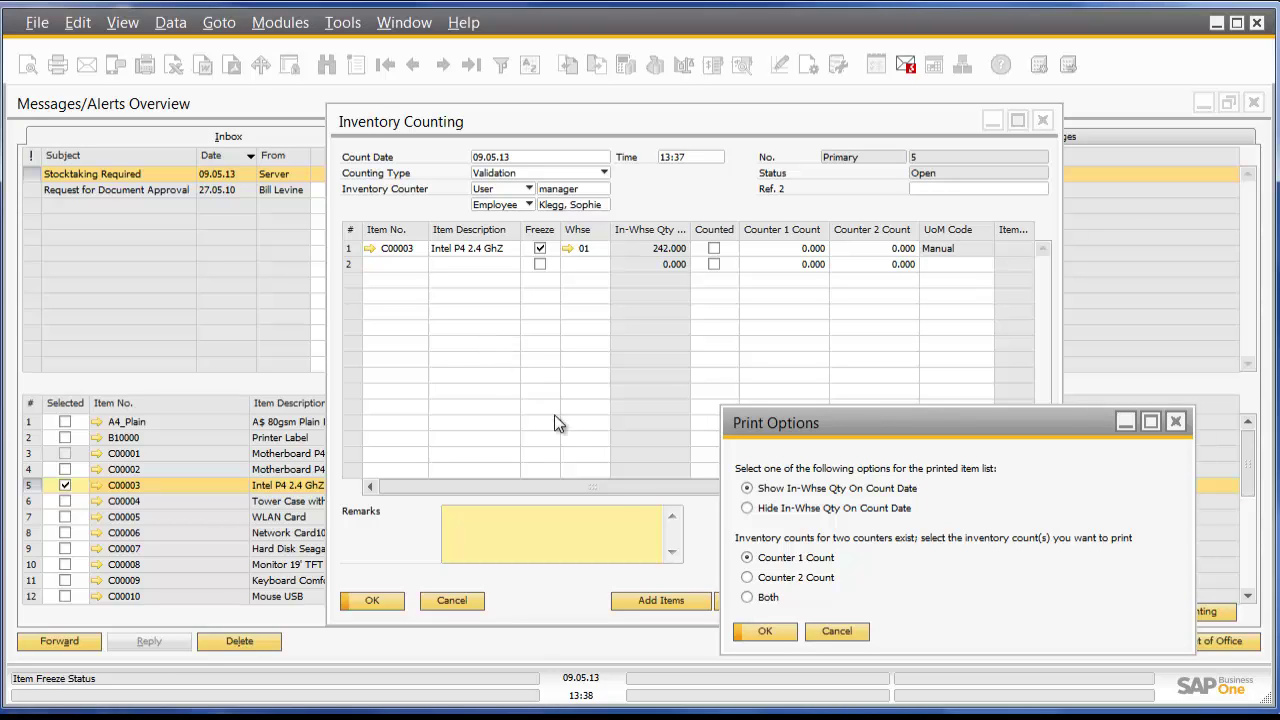
{"action": "left_click", "coordinate": [773, 628]}
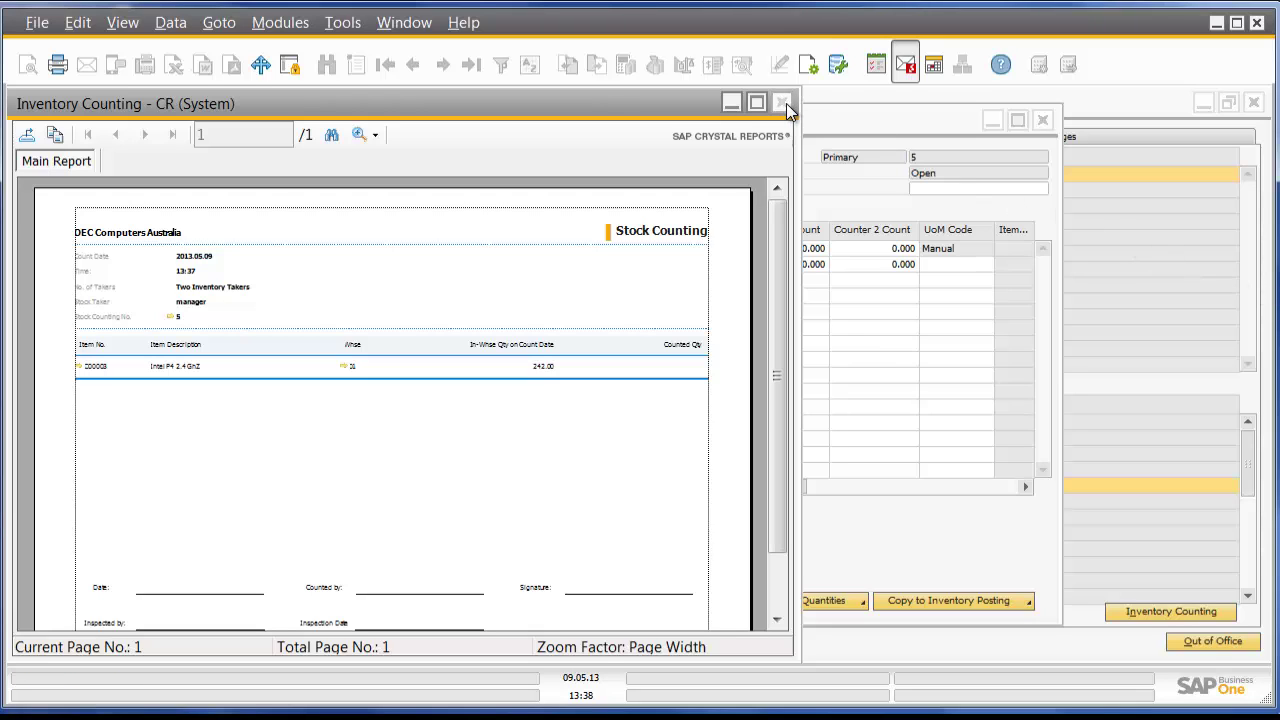
Mark C00003 counted with 242 for counter 1 and 245 for counter 2.
{"action": "left_click", "coordinate": [784, 103]}
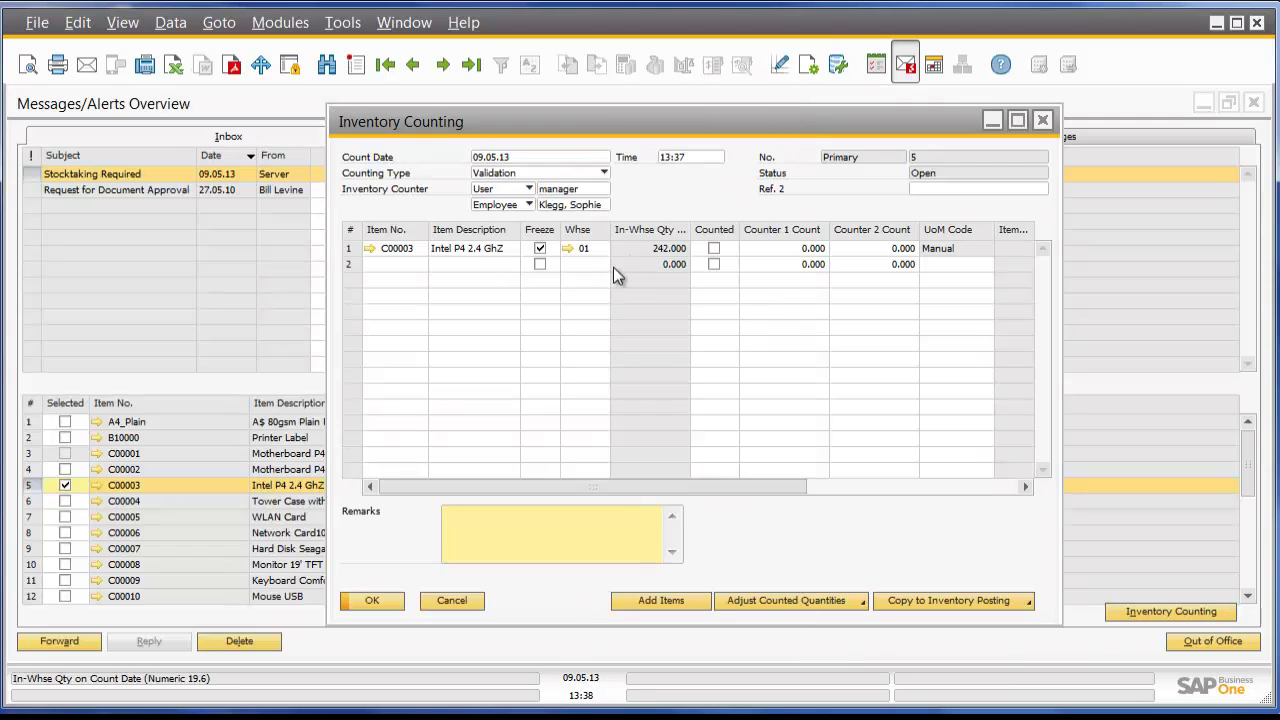
{"action": "left_click", "coordinate": [789, 249]}
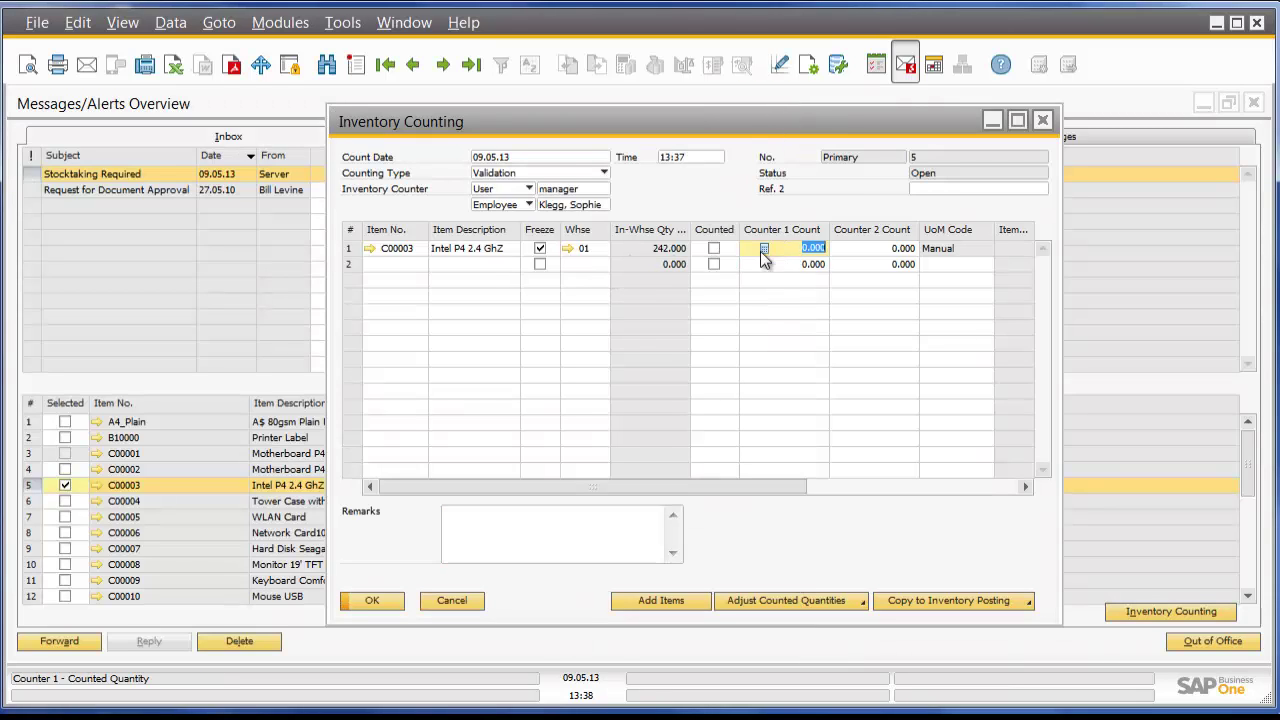
{"action": "left_click", "coordinate": [714, 248]}
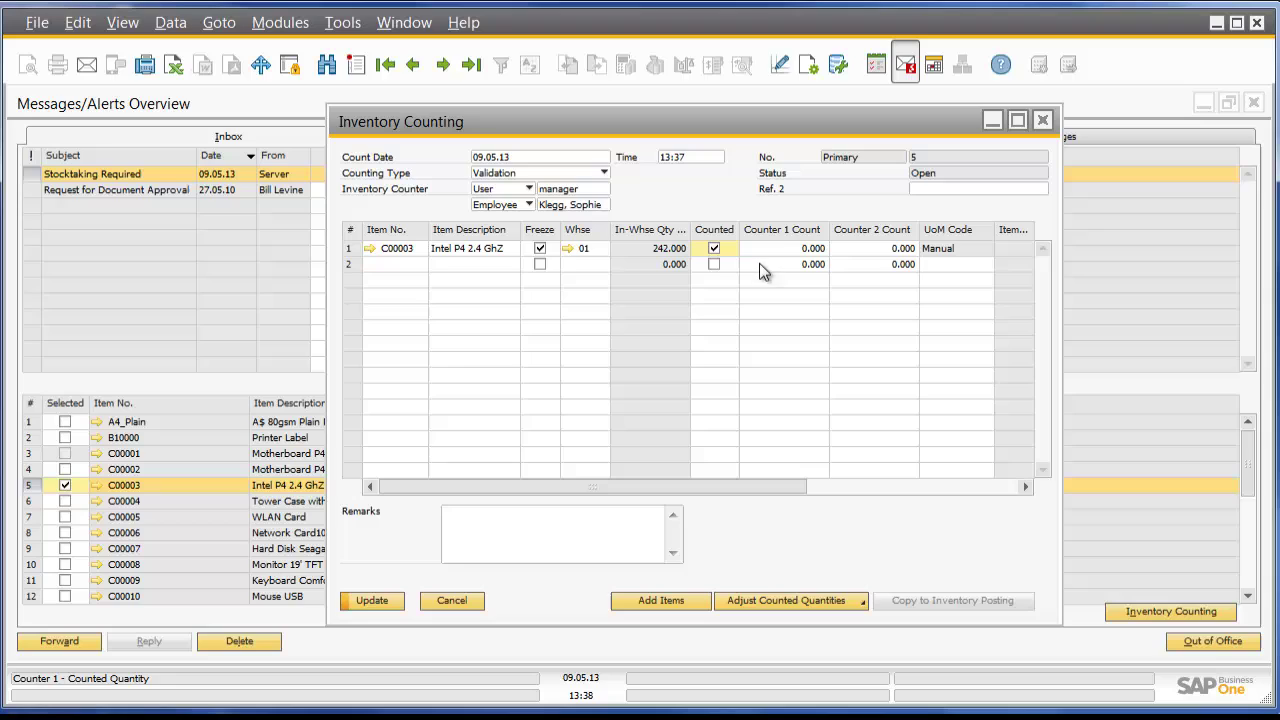
{"action": "type", "text": "242"}
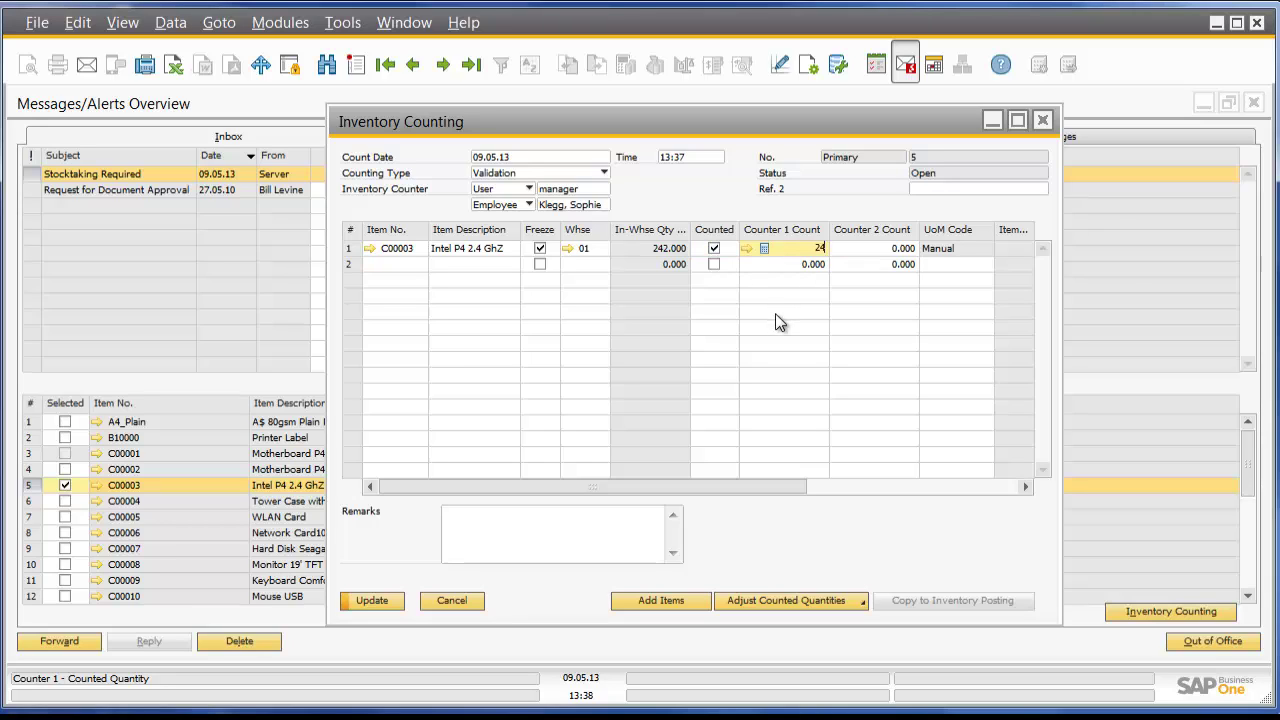
{"action": "key", "text": "Tab"}
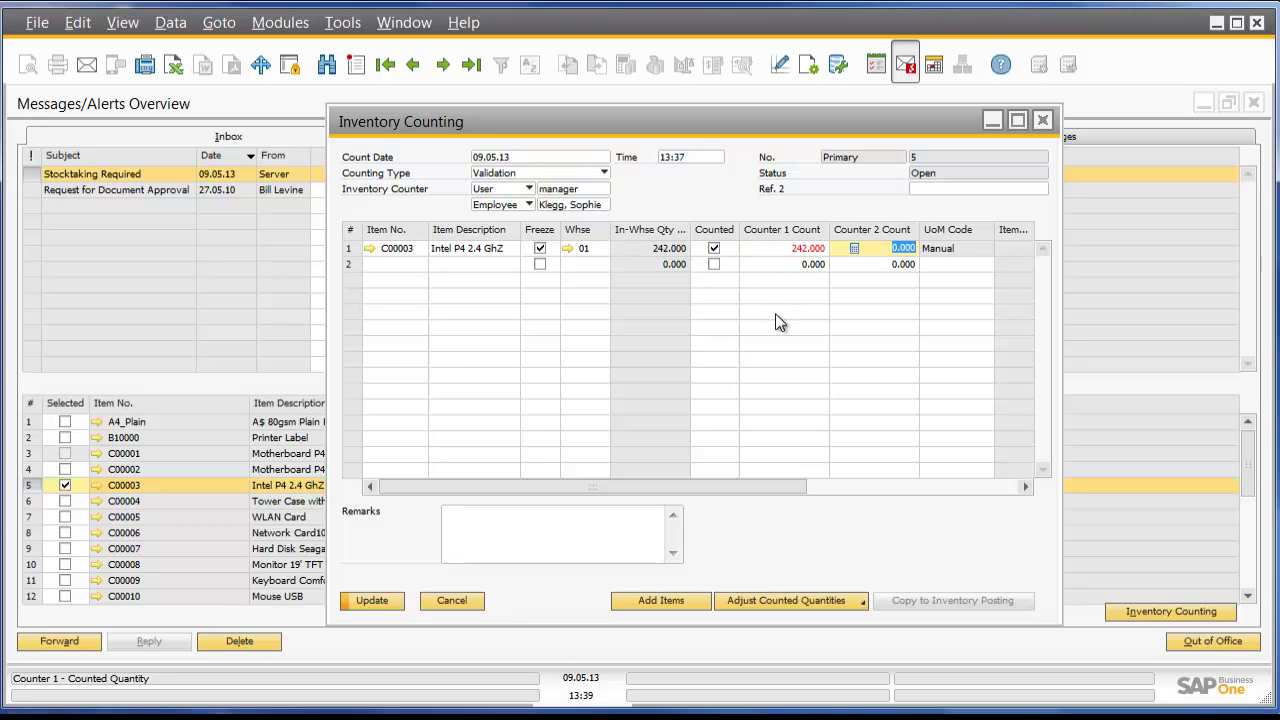
{"action": "type", "text": "245"}
{"action": "key", "text": "Tab"}
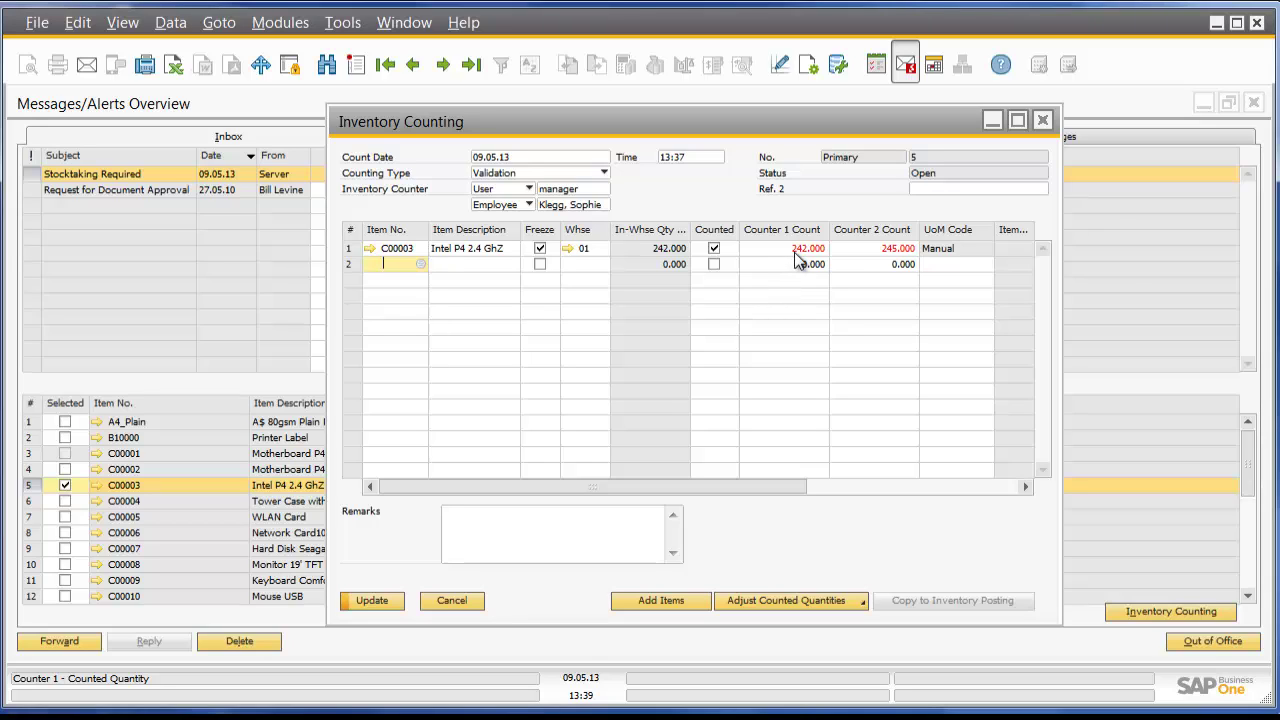
Change counter 2's C00003 count to 242 and check the Adjust Counted Quantities options.
{"action": "left_click", "coordinate": [873, 251]}
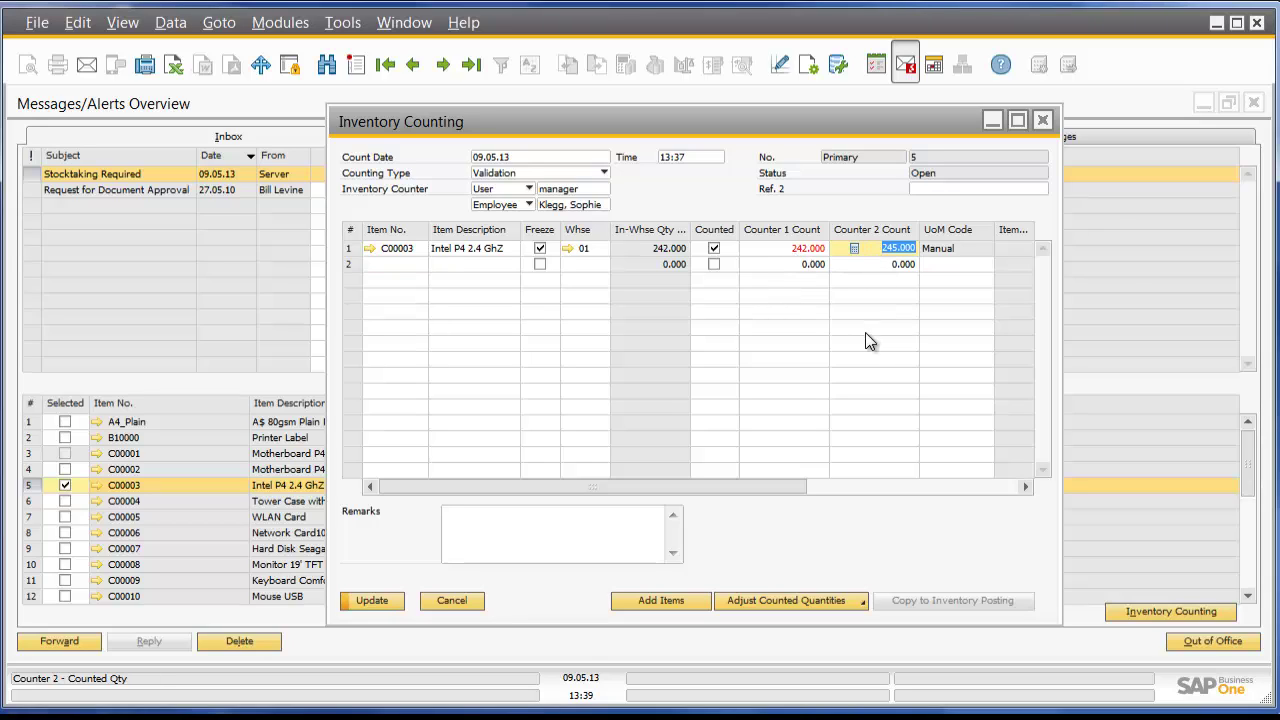
{"action": "type", "text": "242"}
{"action": "key", "text": "Tab"}
{"action": "left_click", "coordinate": [760, 250]}
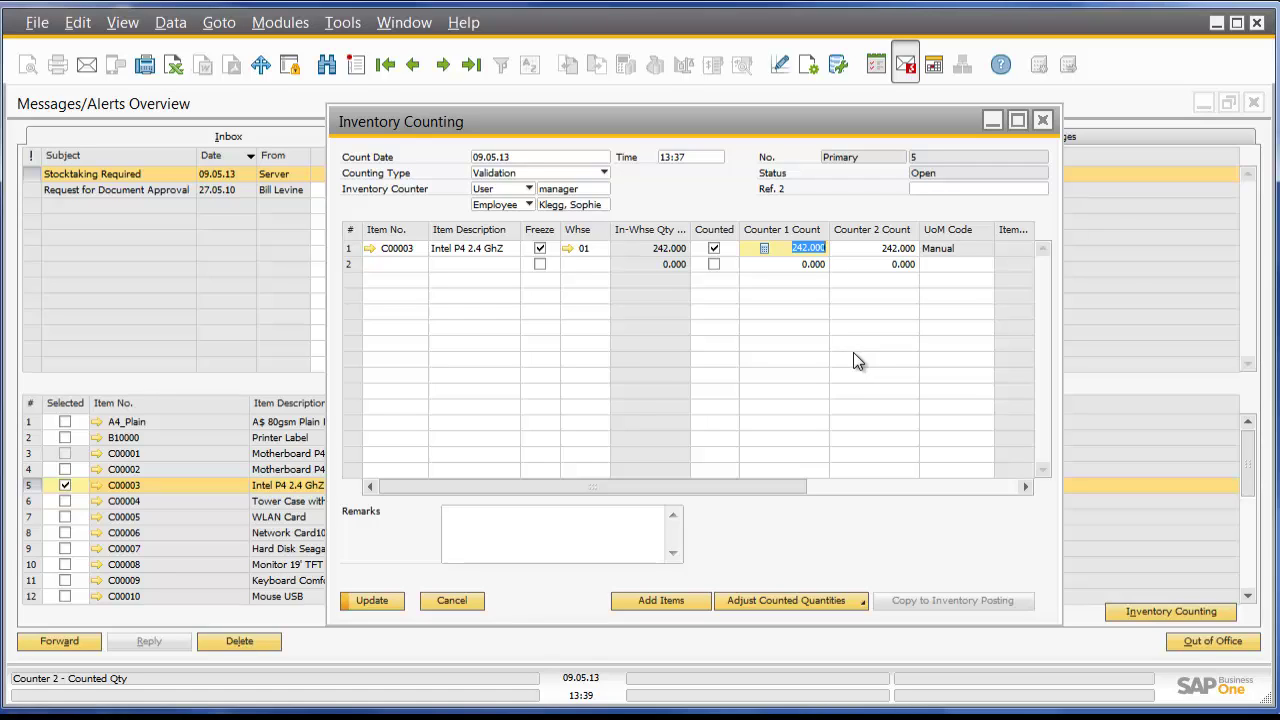
{"action": "left_click", "coordinate": [856, 605]}
{"action": "left_click", "coordinate": [853, 605]}
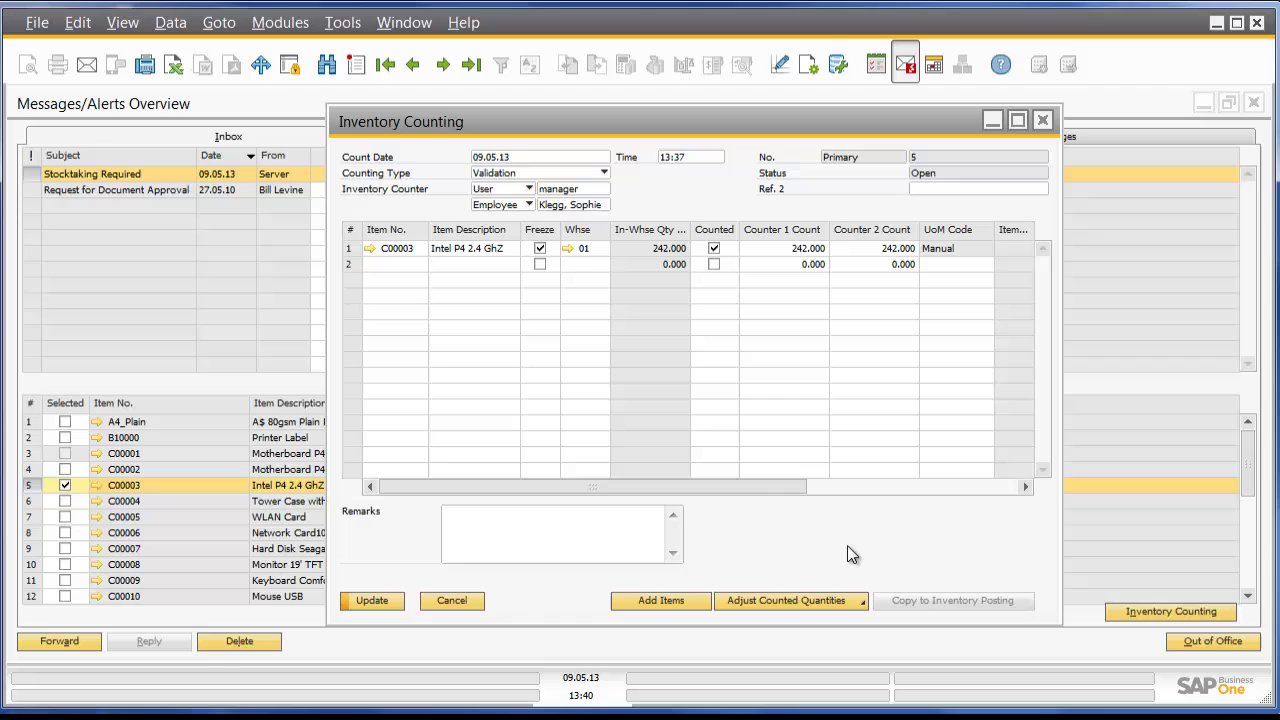
Update count No. 5, then view the Copy to Inventory Posting options without choosing one.
{"action": "left_click_drag", "start_coordinate": [789, 490], "coordinate": [795, 486]}
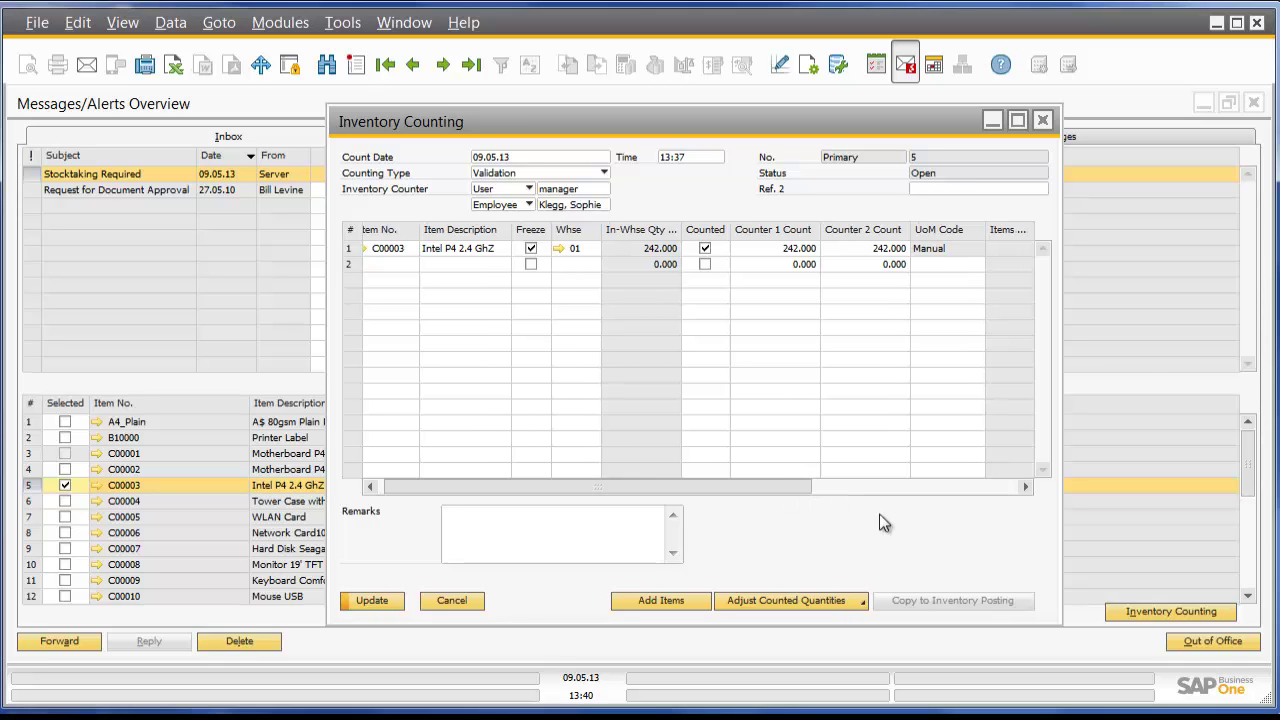
{"action": "left_click", "coordinate": [378, 599]}
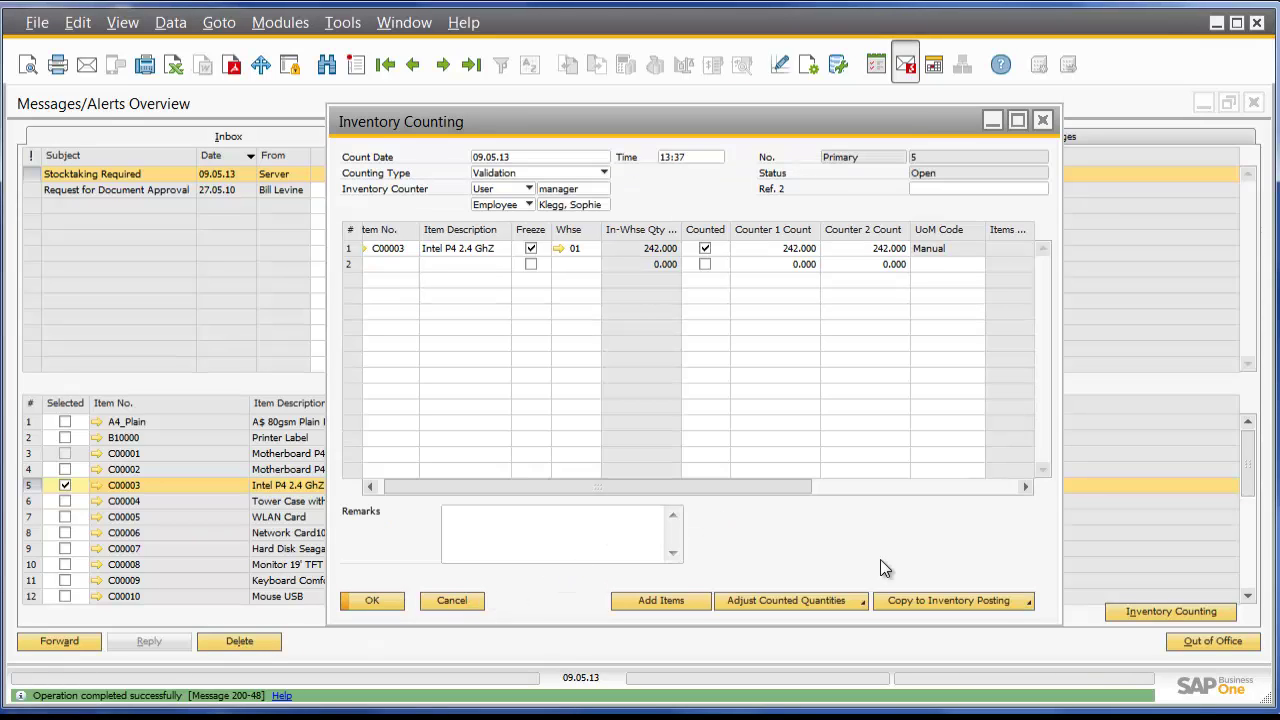
{"action": "left_click", "coordinate": [1028, 603]}
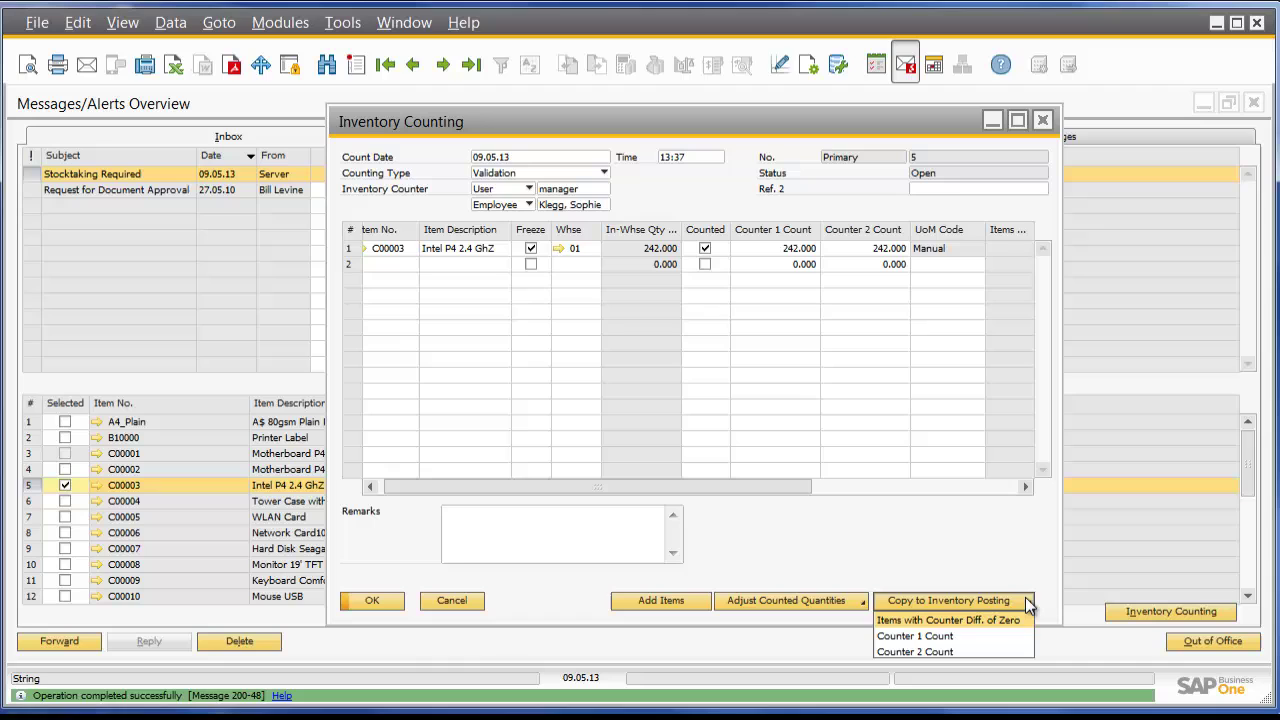
{"action": "left_click", "coordinate": [1028, 603]}
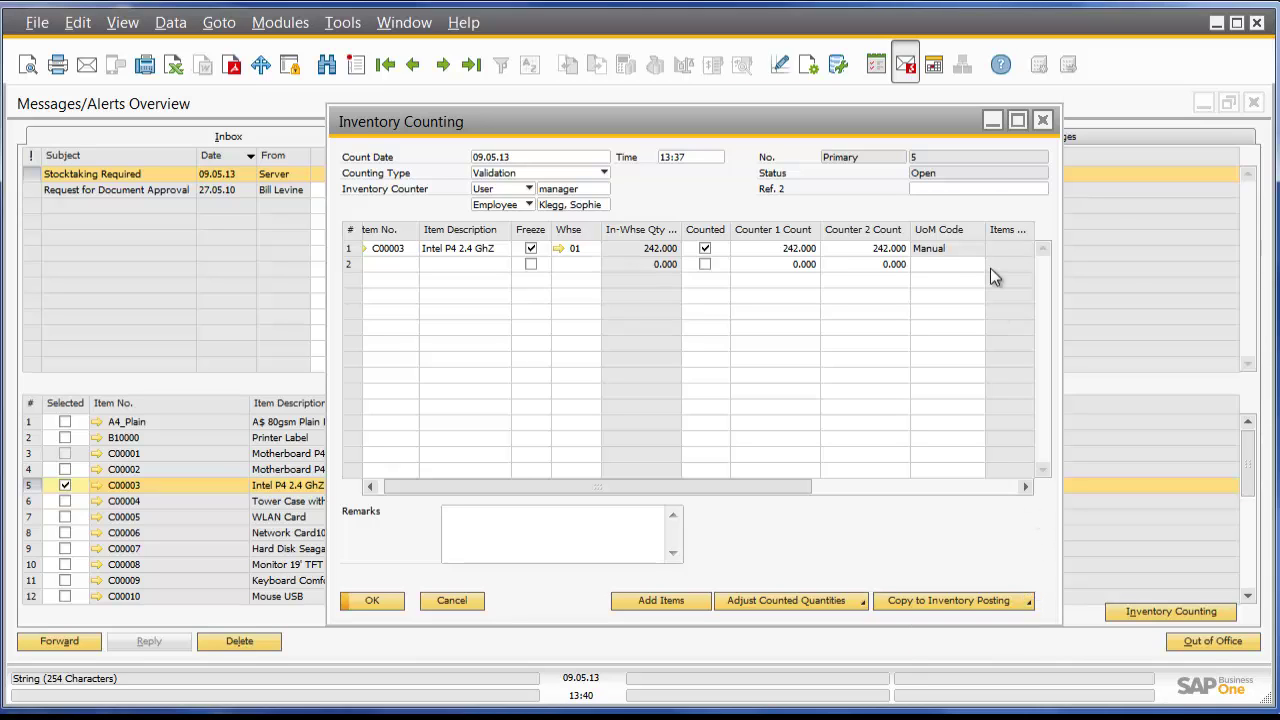
Close count No. 5 and the Messages/Alerts Overview.
{"action": "left_click", "coordinate": [1042, 120]}
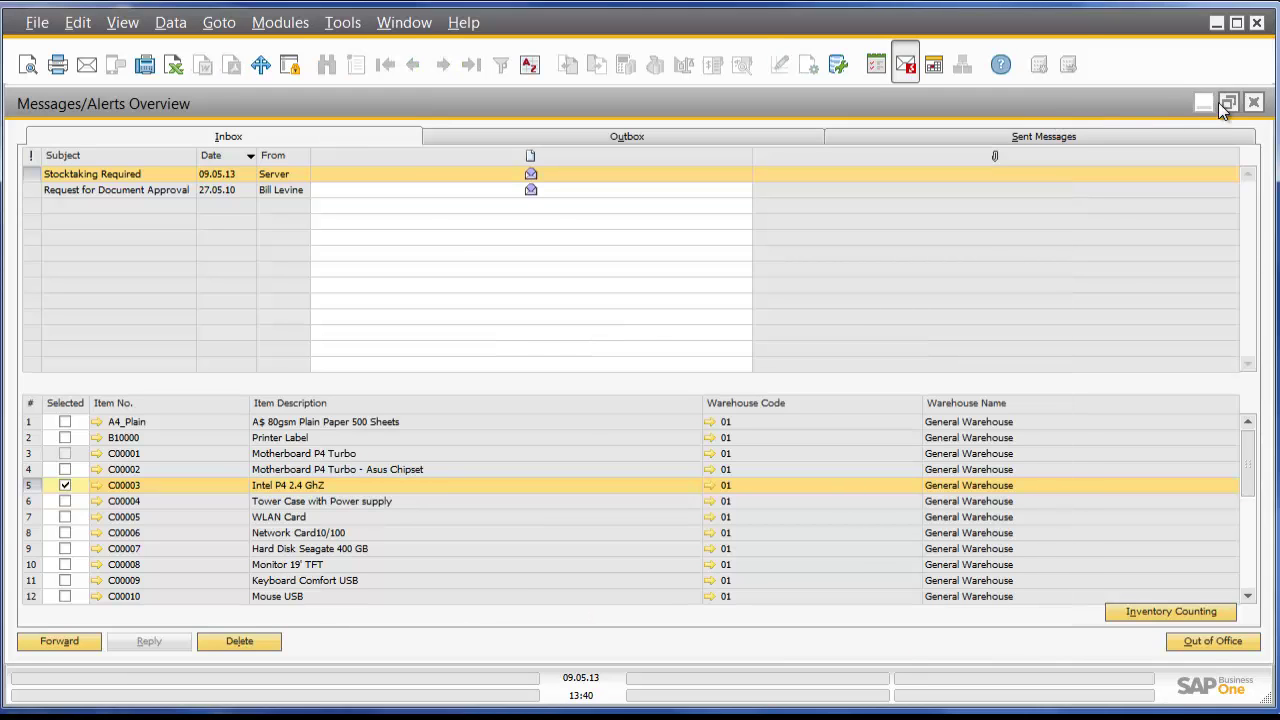
{"action": "left_click", "coordinate": [1254, 102]}
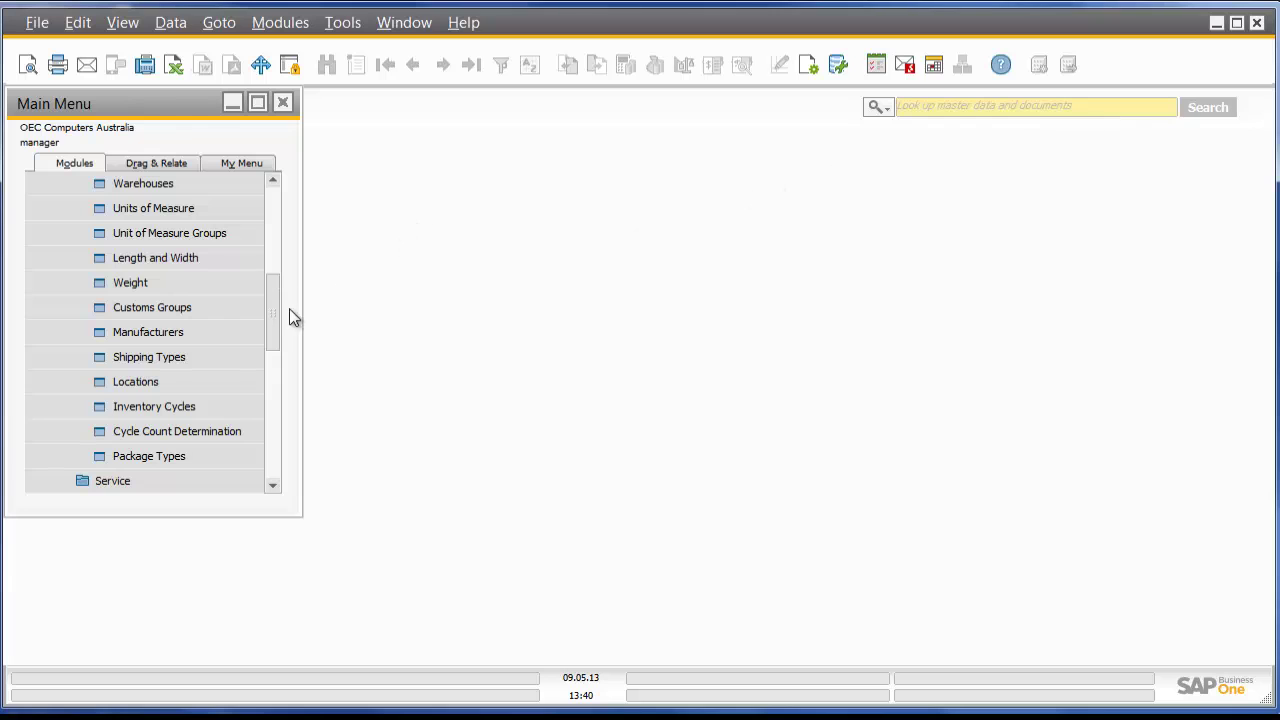
{"action": "left_click_drag", "start_coordinate": [278, 305], "coordinate": [285, 223]}
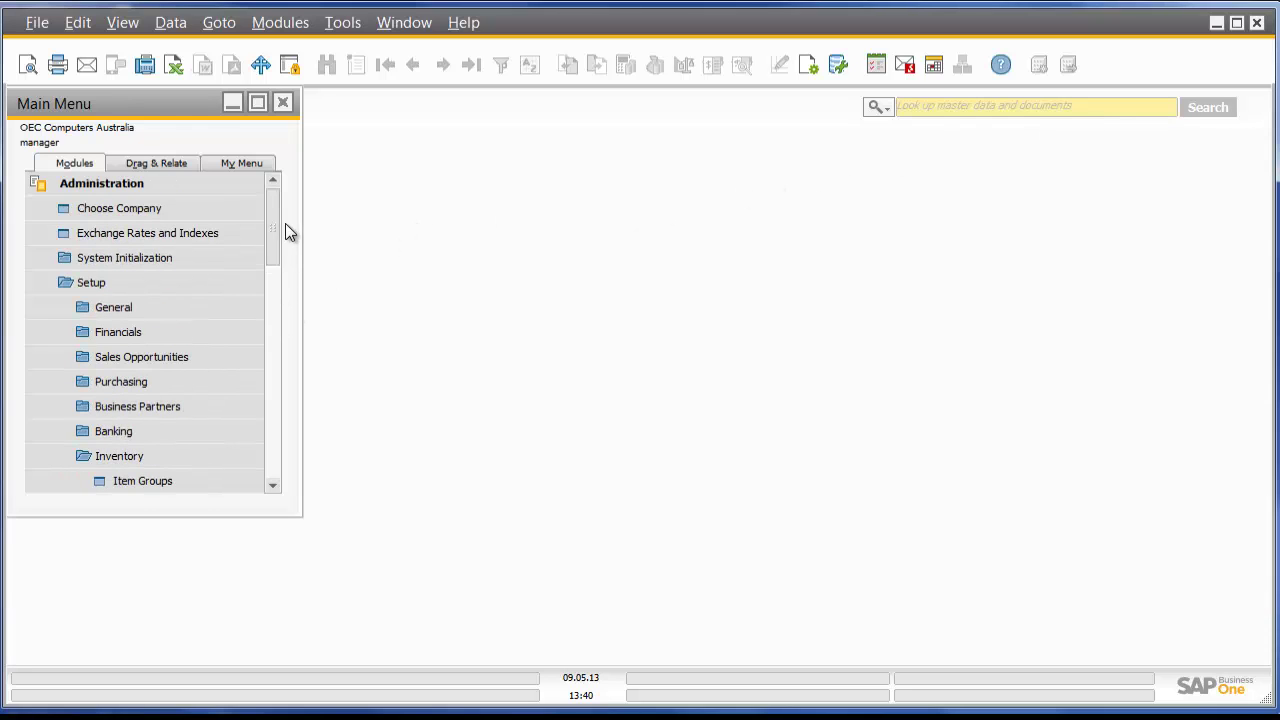
Open the Inventory Counting Transactions Report from Inventory > Inventory Reports.
{"action": "left_click", "coordinate": [200, 183]}
{"action": "left_click", "coordinate": [139, 352]}
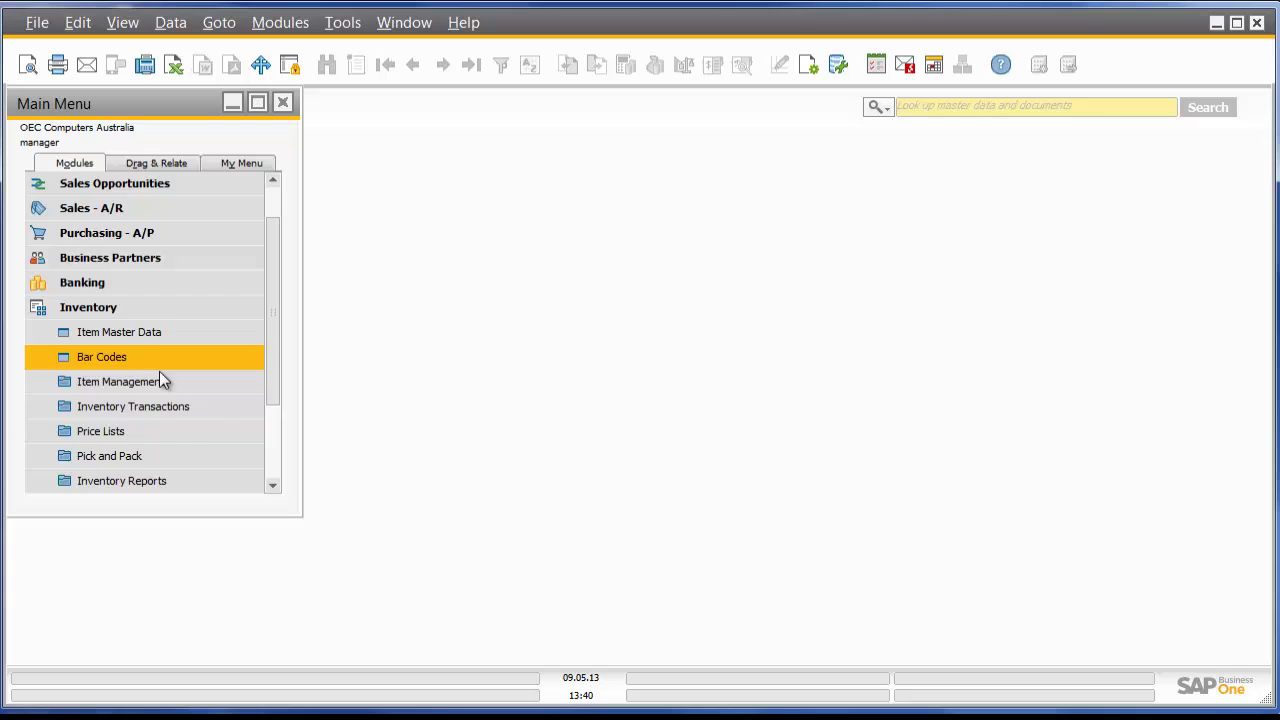
{"action": "left_click", "coordinate": [196, 486]}
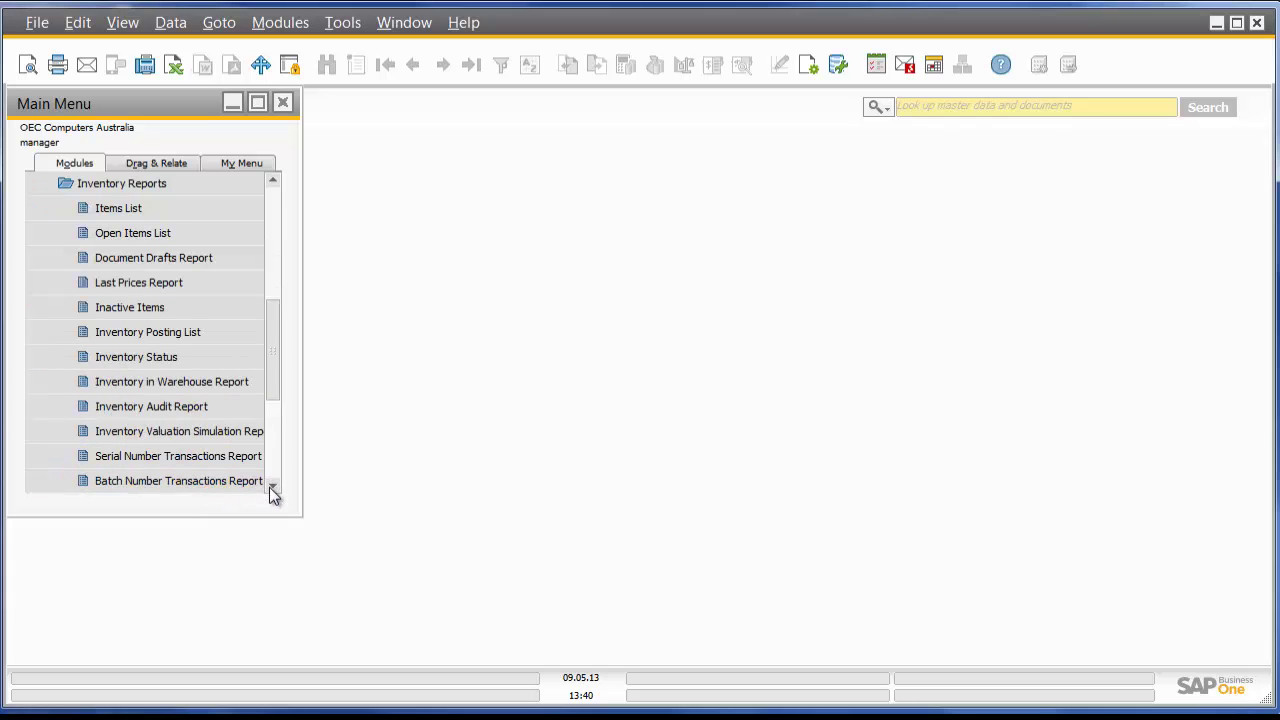
{"action": "left_click", "coordinate": [272, 488]}
{"action": "left_click", "coordinate": [272, 489]}
{"action": "left_click", "coordinate": [272, 489]}
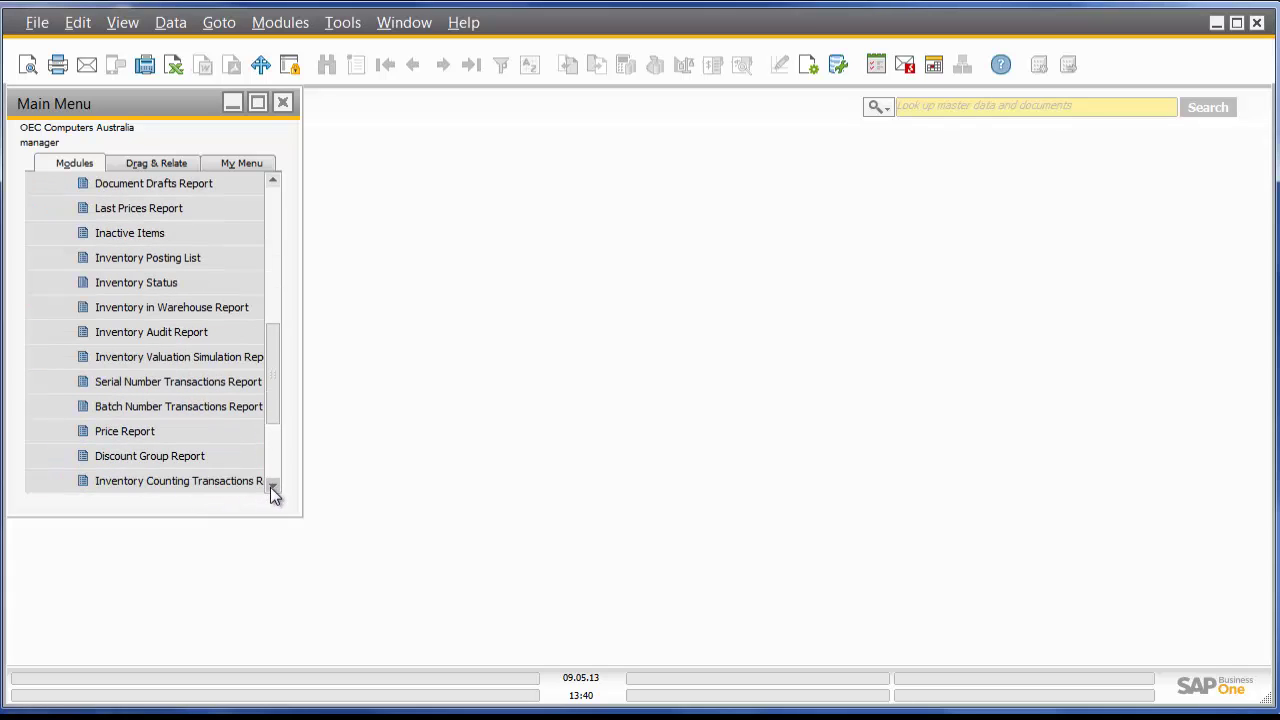
{"action": "left_click", "coordinate": [272, 489]}
{"action": "left_click", "coordinate": [272, 489]}
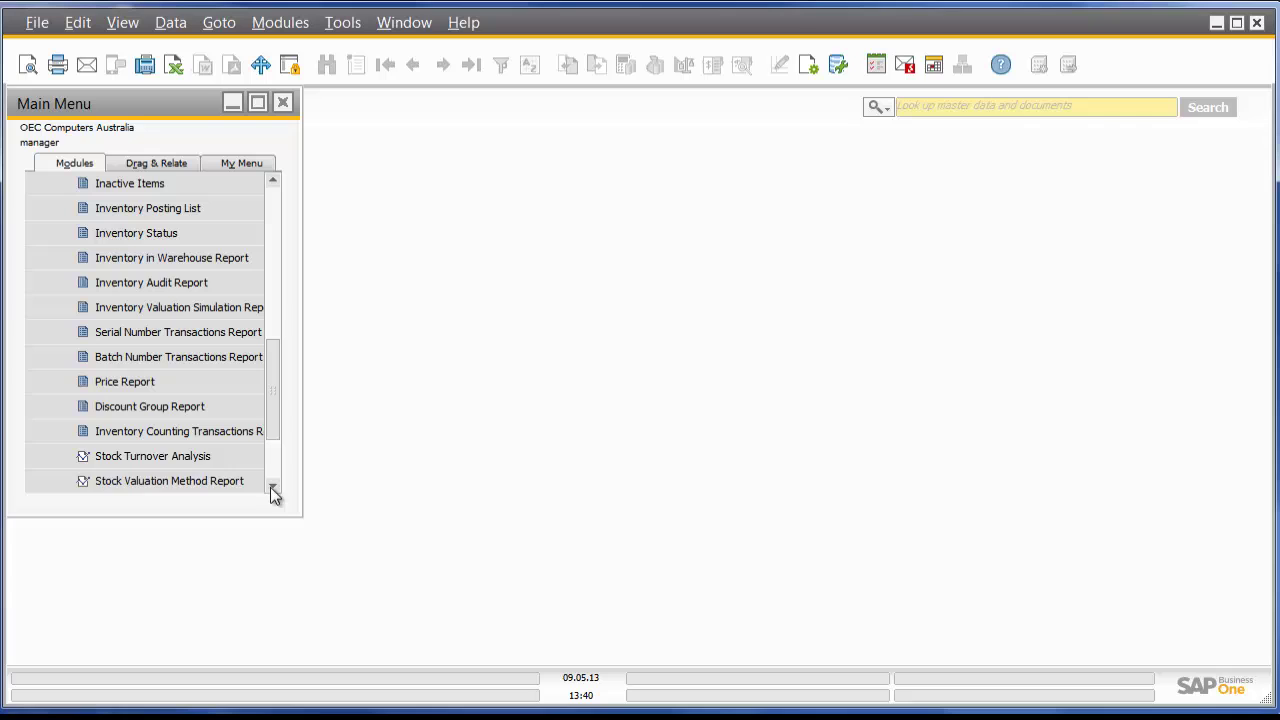
{"action": "left_click", "coordinate": [237, 434]}
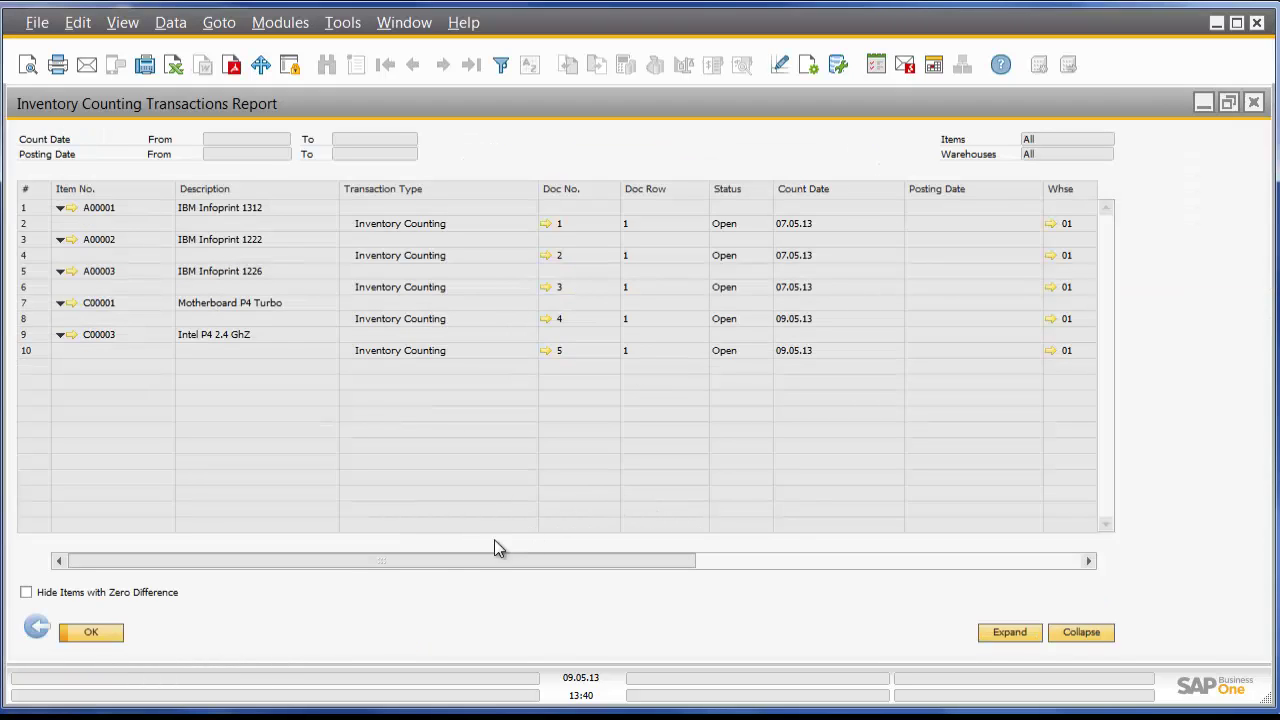
{"action": "left_click_drag", "start_coordinate": [423, 565], "coordinate": [330, 615]}
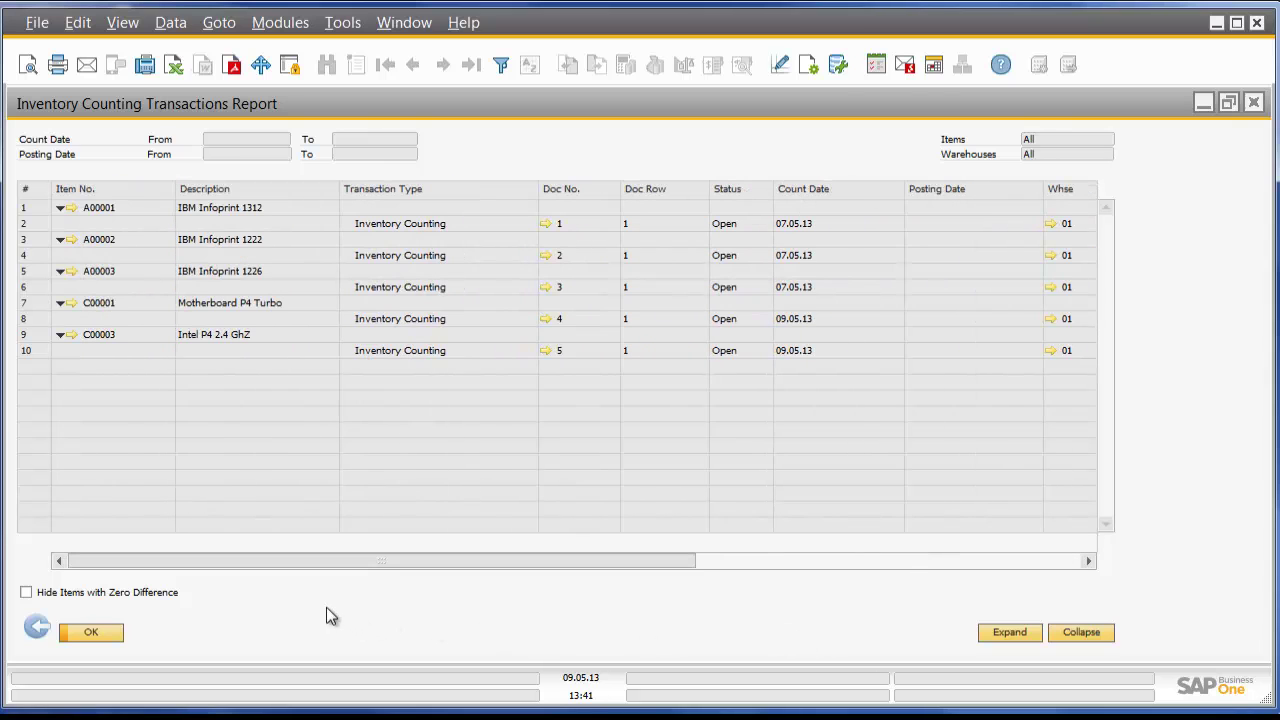
{"action": "left_click", "coordinate": [545, 350]}
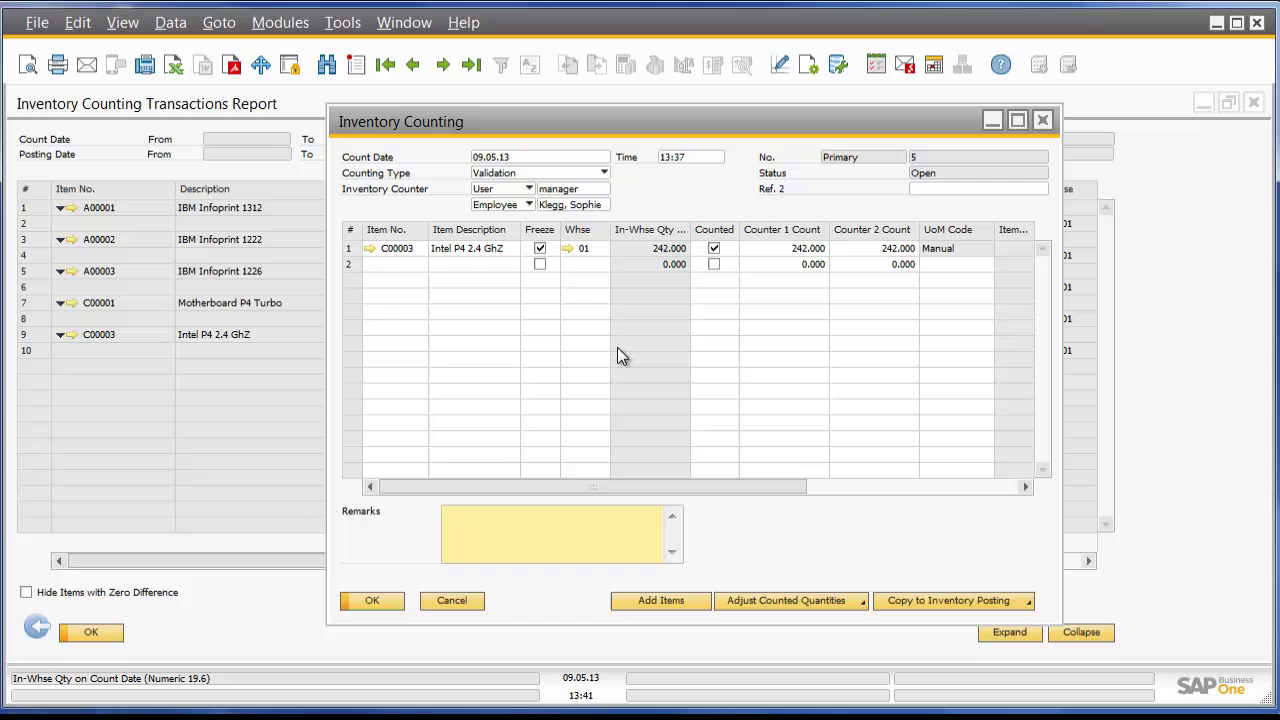
{"action": "left_click", "coordinate": [1041, 119]}
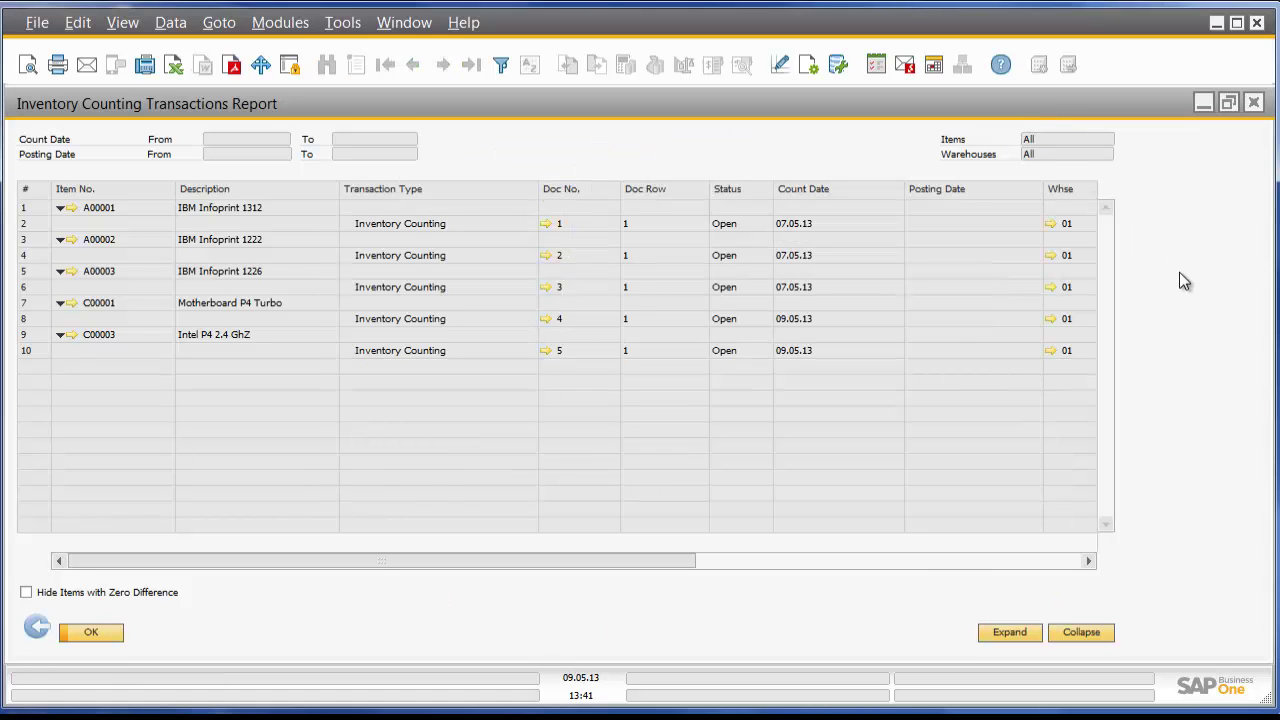
{"action": "left_click", "coordinate": [40, 628]}
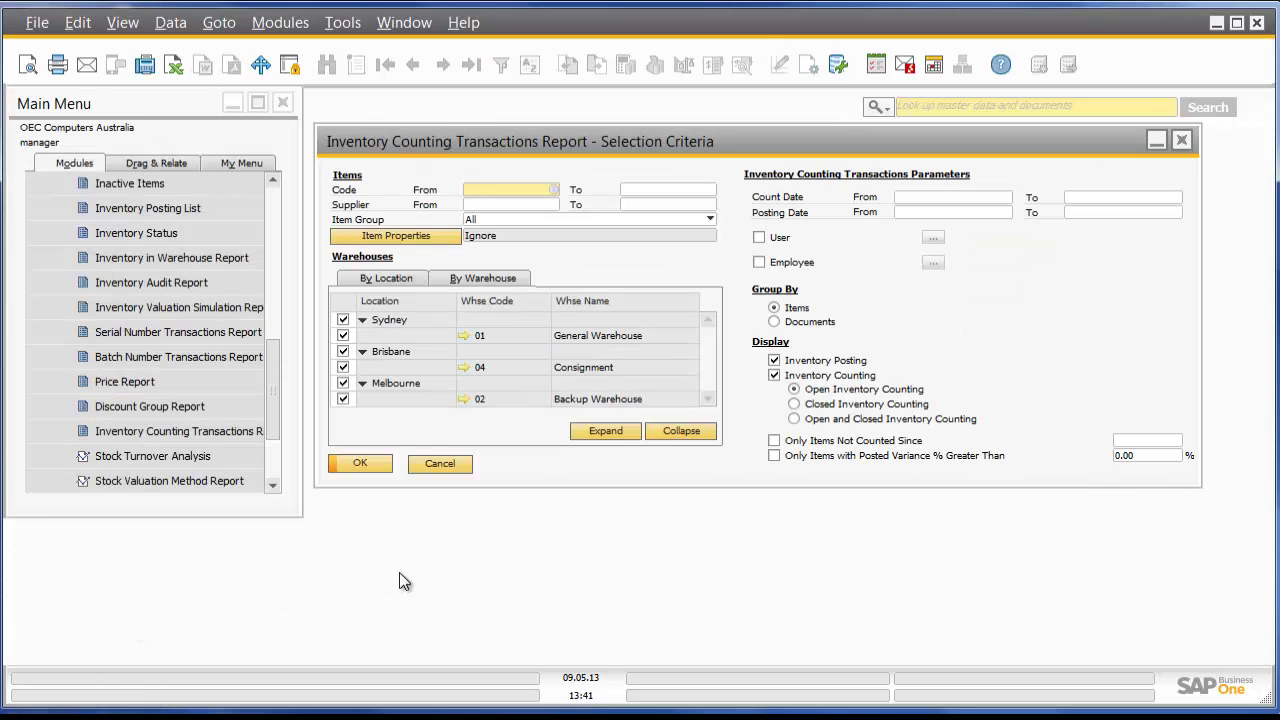